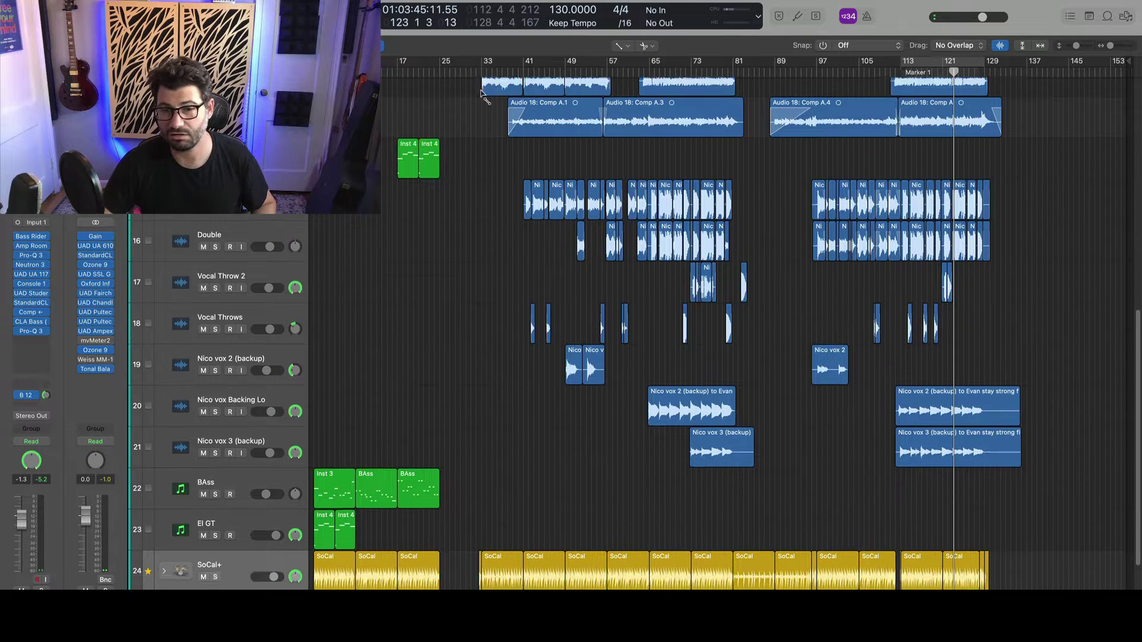
# Drag a cycle range in the ruler from bar 31 to roughly bar 132.
pyautogui.scroll(-2, 506, 148)
pyautogui.scroll(3, 508, 134)
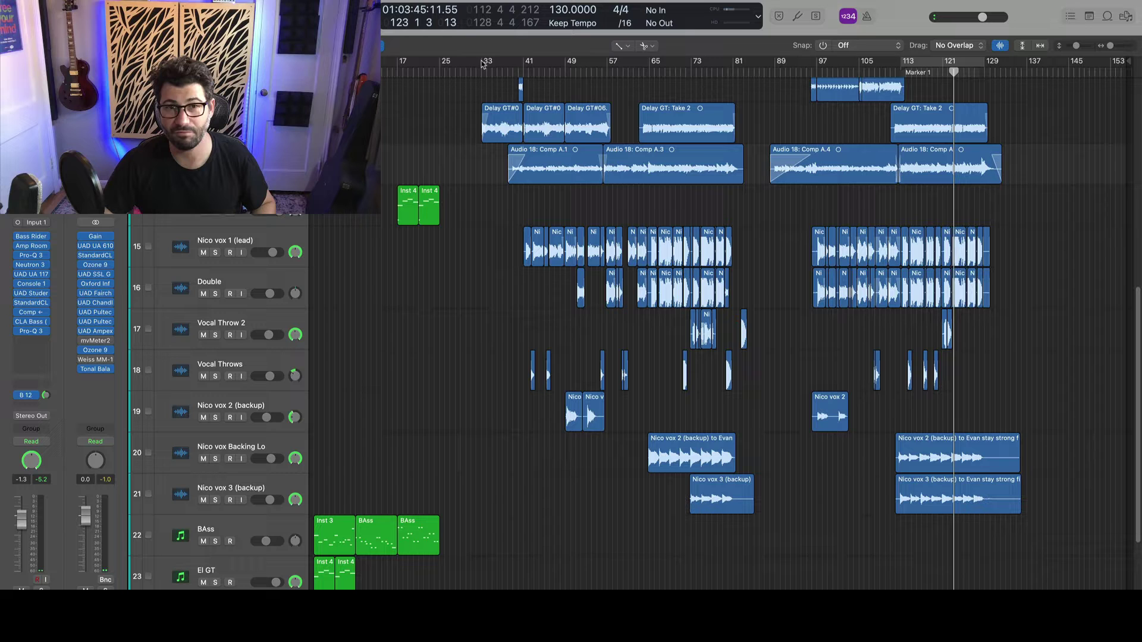
pyautogui.moveTo(475, 63); pyautogui.dragTo(1017, 63)
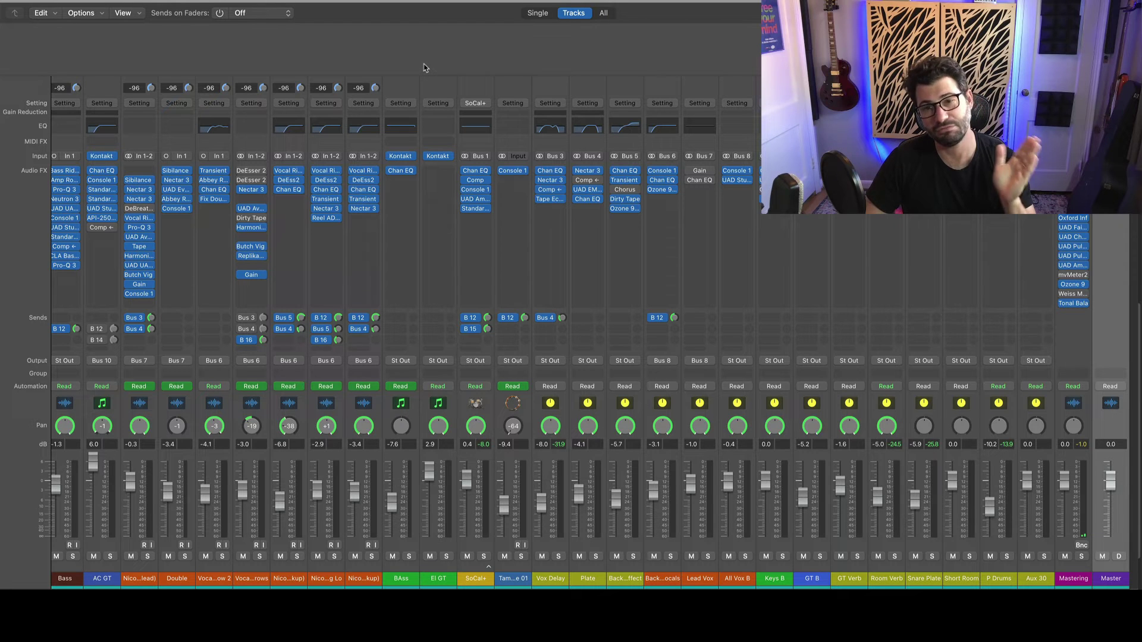
# Solo the Keys B, All Vox B, SoCal+ and BAss channel strips.
pyautogui.click(782, 556)
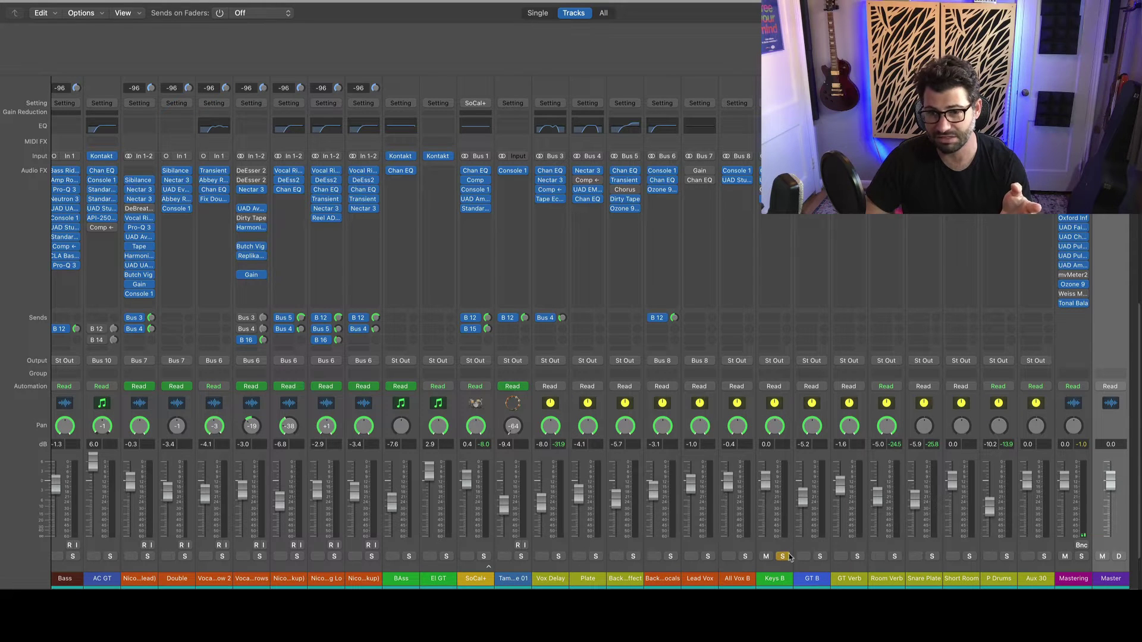
pyautogui.click(748, 558)
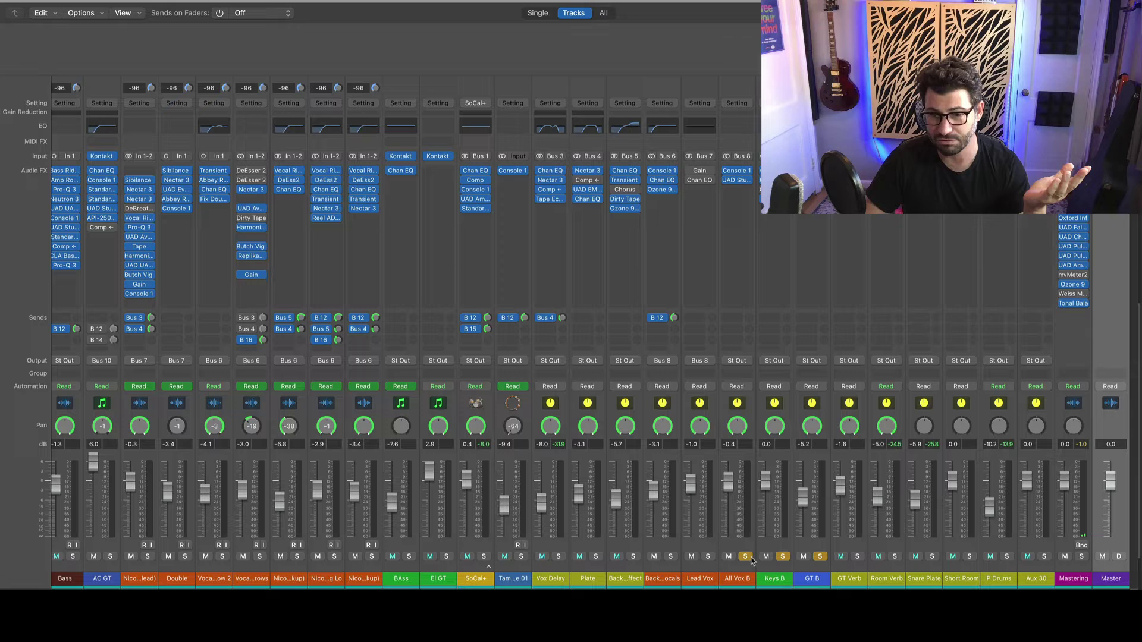
pyautogui.click(484, 556)
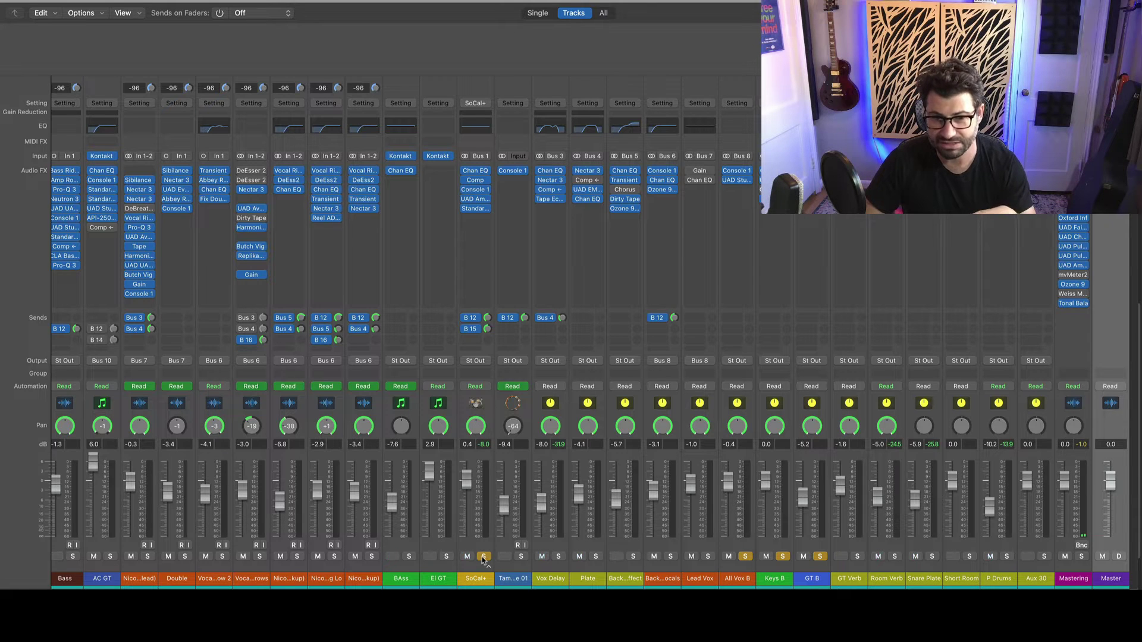
pyautogui.click(408, 556)
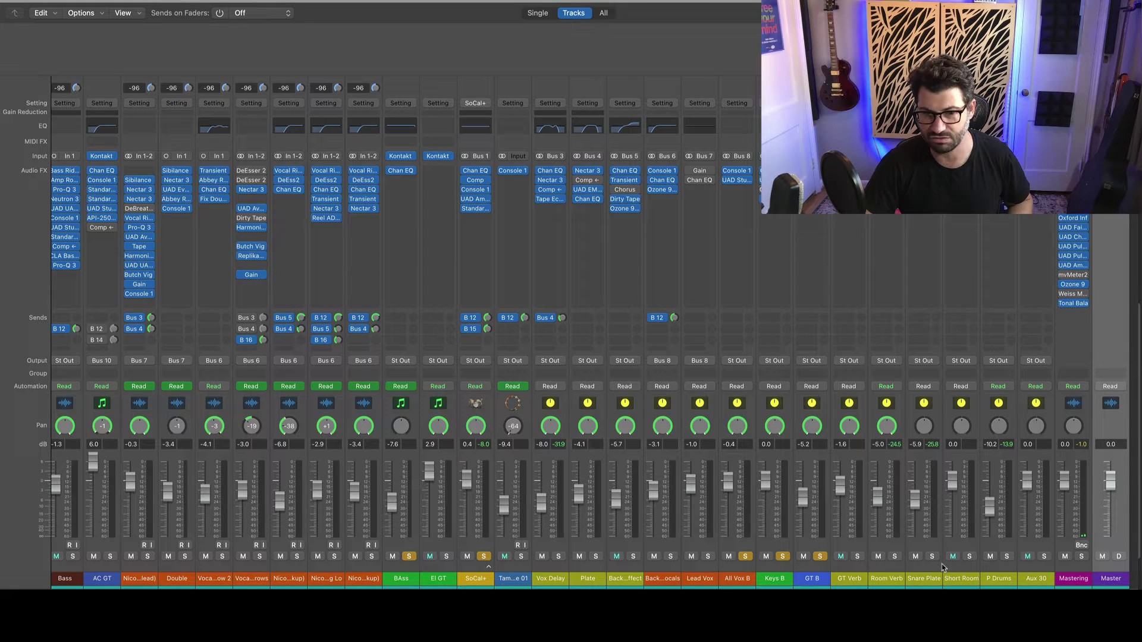
# Solo the Bass track too, then expand and collapse the SoCal+ drum stack twice.
pyautogui.press('s')
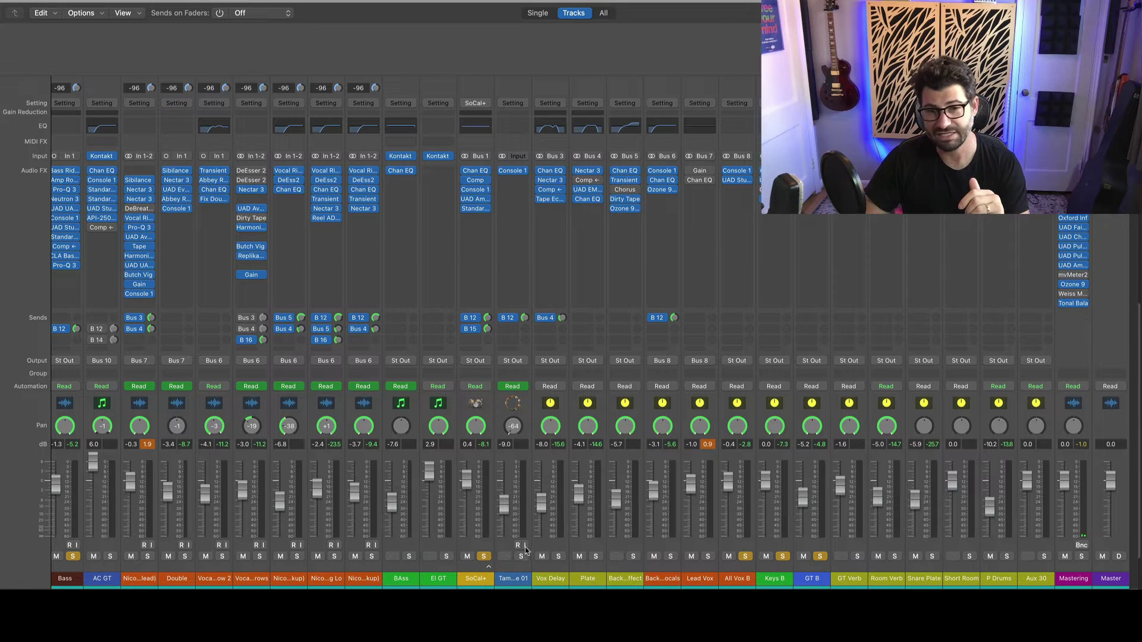
pyautogui.click(488, 567)
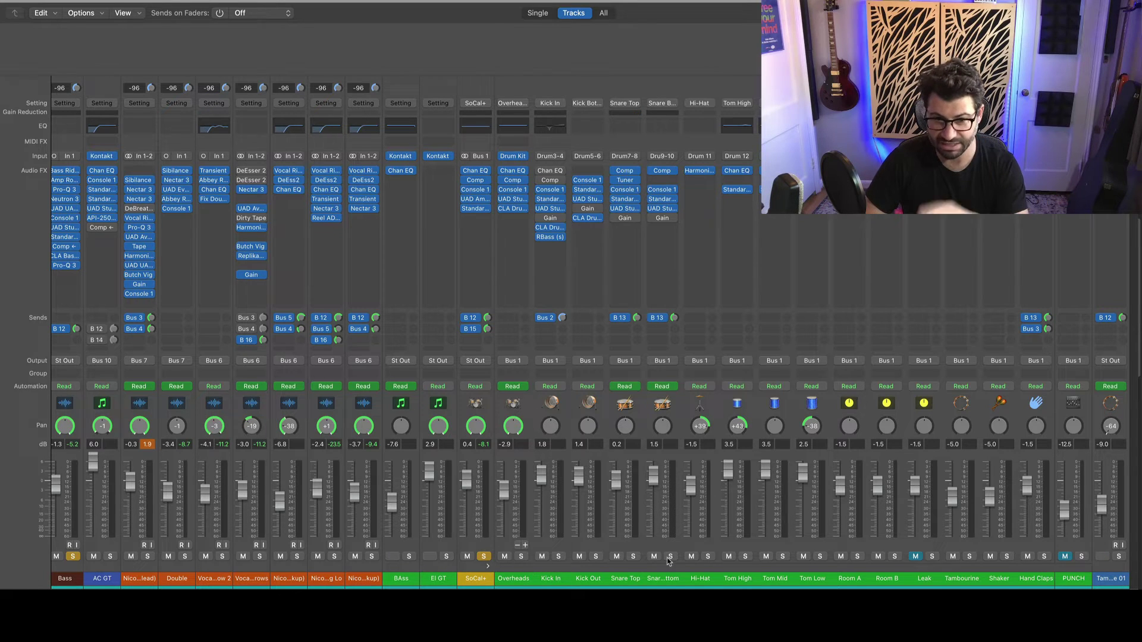
pyautogui.click(489, 568)
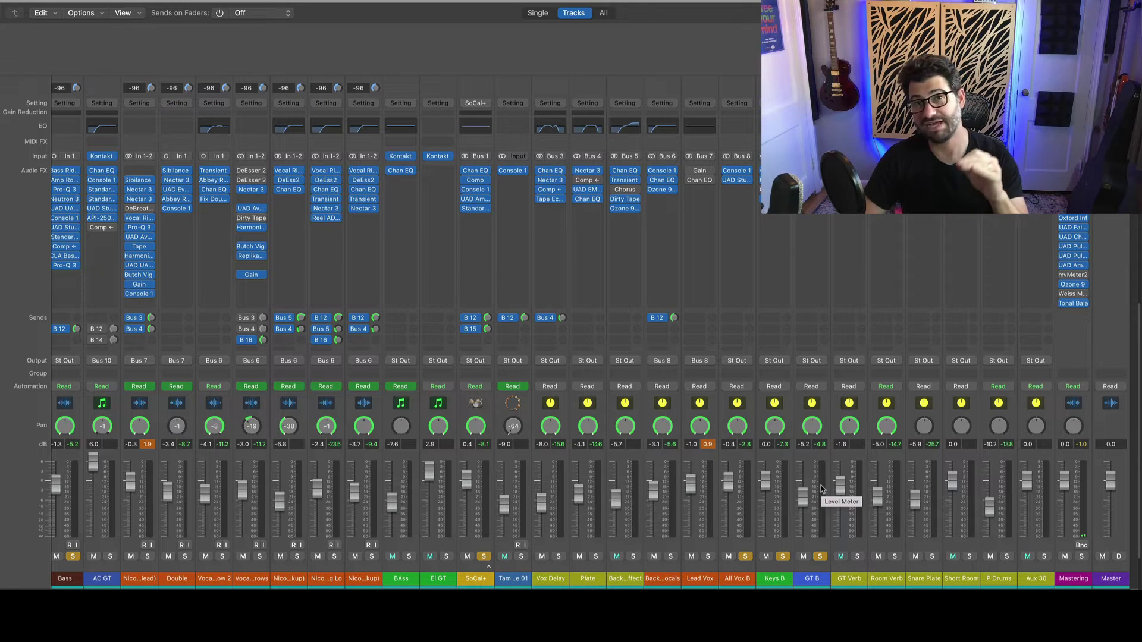
pyautogui.click(487, 568)
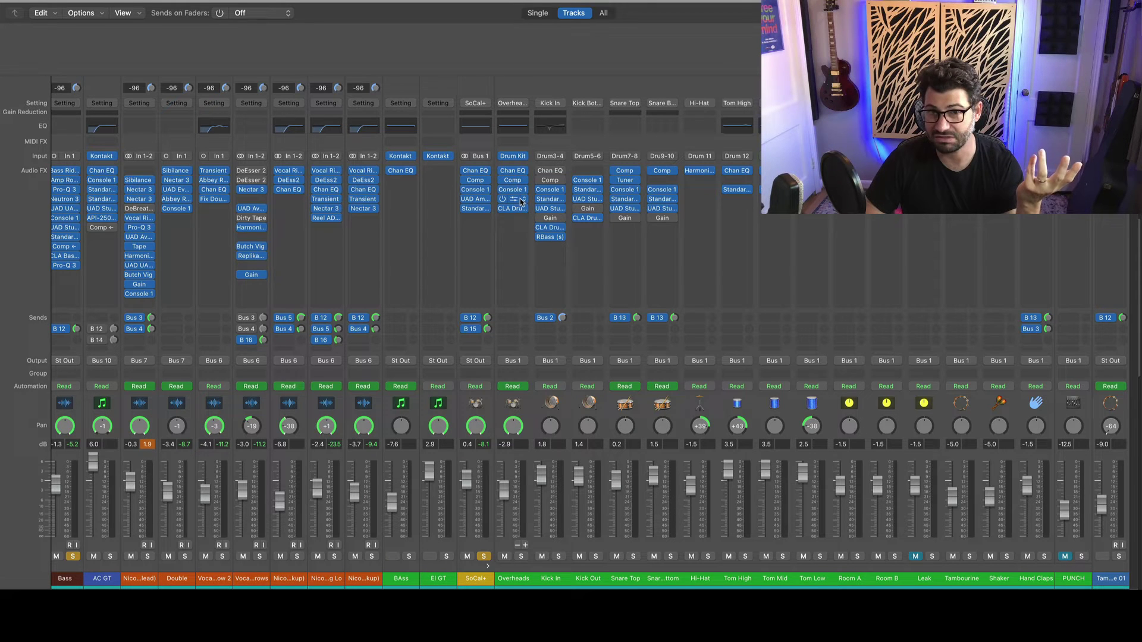
pyautogui.click(490, 565)
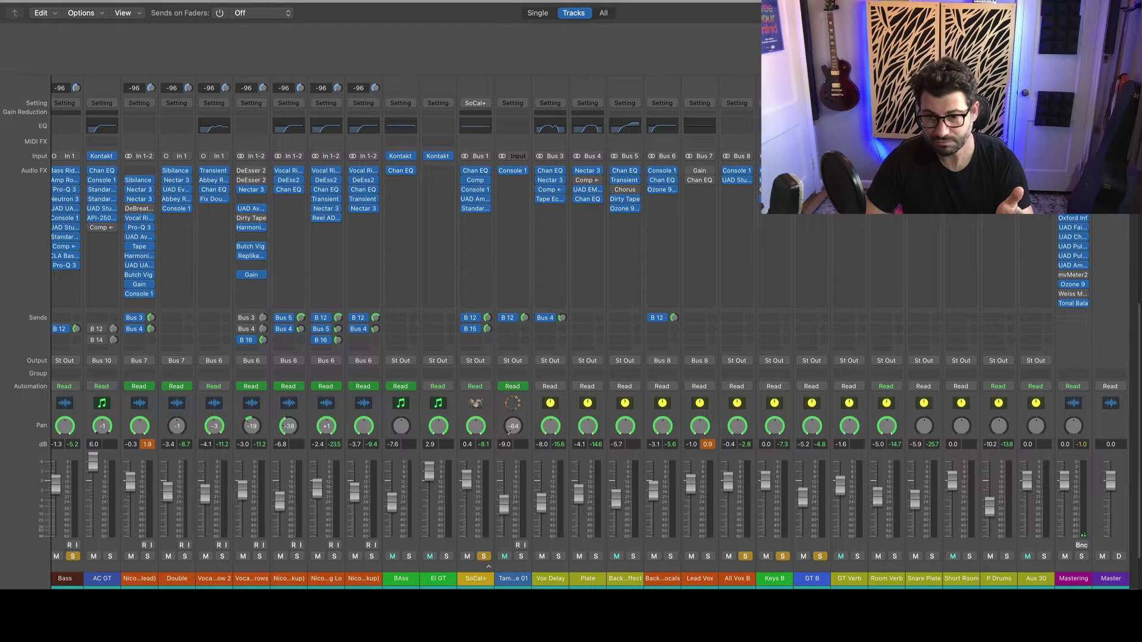
# Route the GT Verb through P Drums effect returns to Bus 17.
pyautogui.click(853, 567)
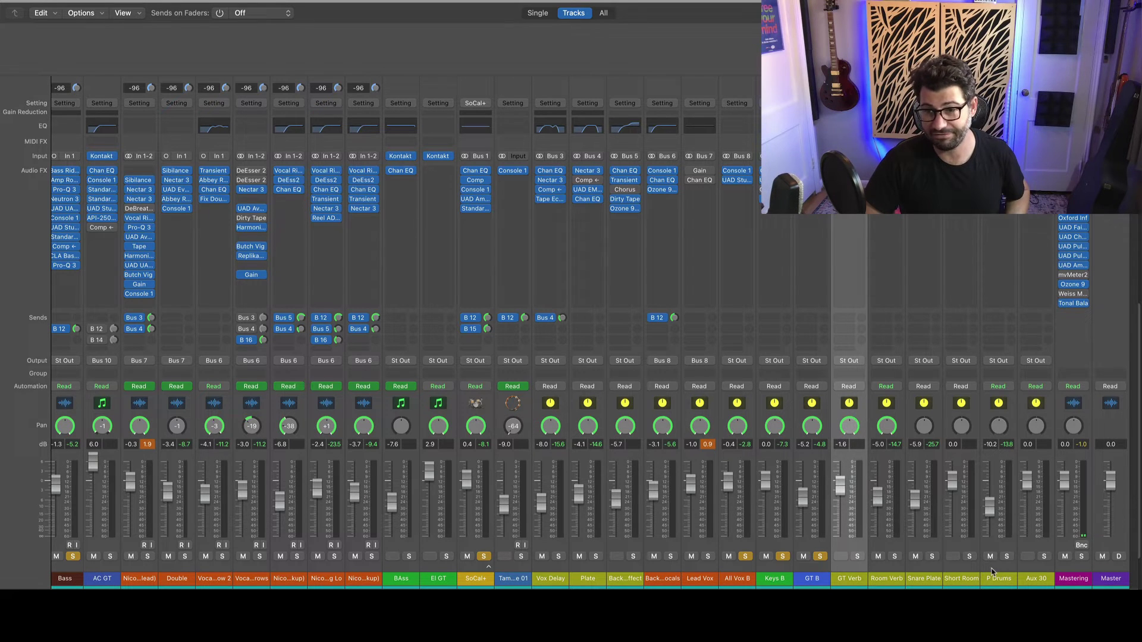
pyautogui.keyDown('shift'); pyautogui.click(992, 572); pyautogui.keyUp('shift')
pyautogui.click(998, 361)
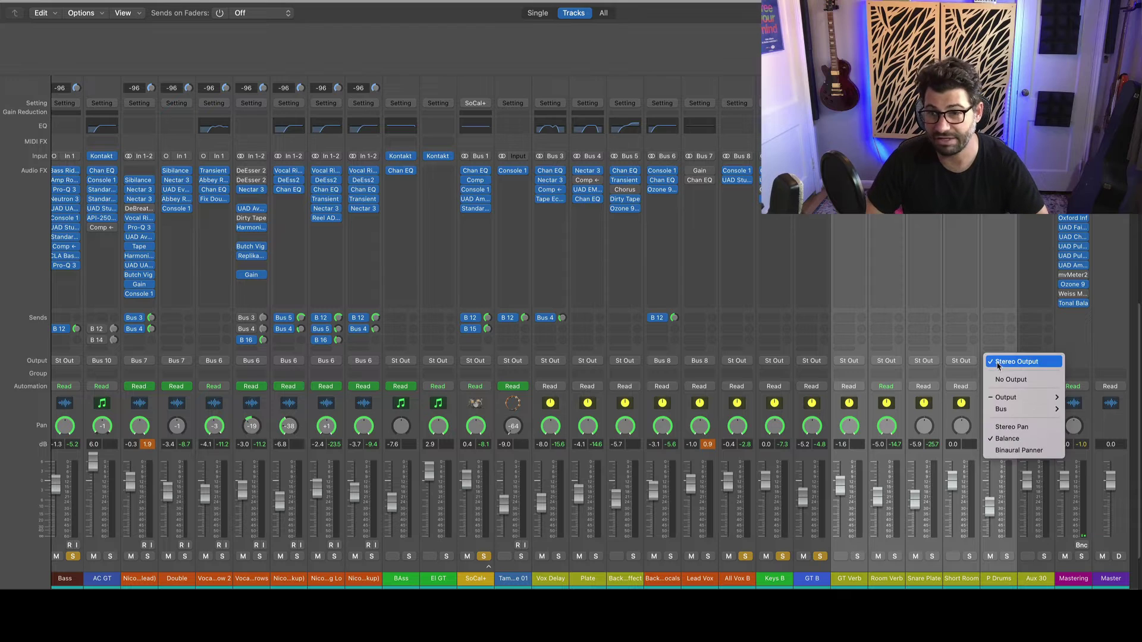
pyautogui.moveTo(1011, 409)
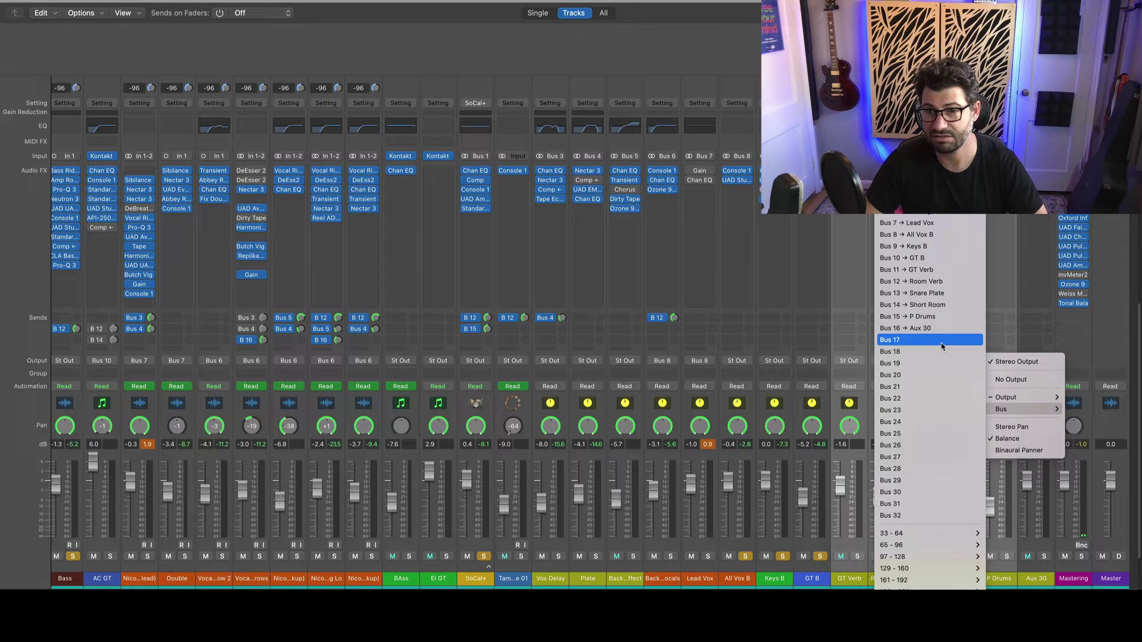
pyautogui.click(1073, 545)
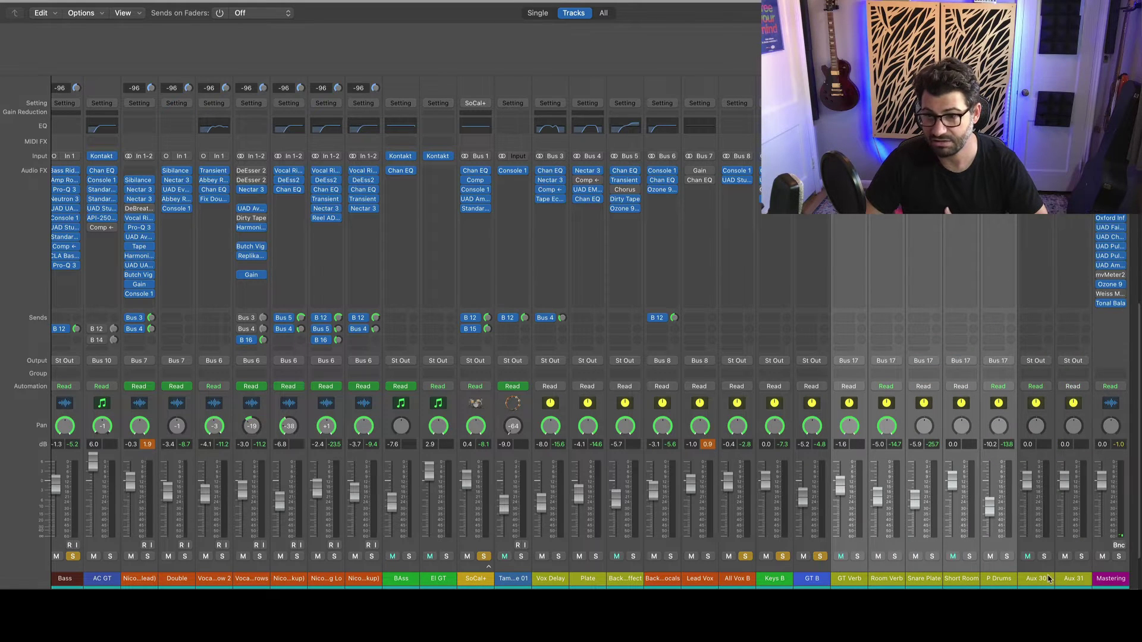
# Rename the new Aux 31 to 'Effects B', then solo and mute it.
pyautogui.doubleClick(1072, 578)
pyautogui.write('E')
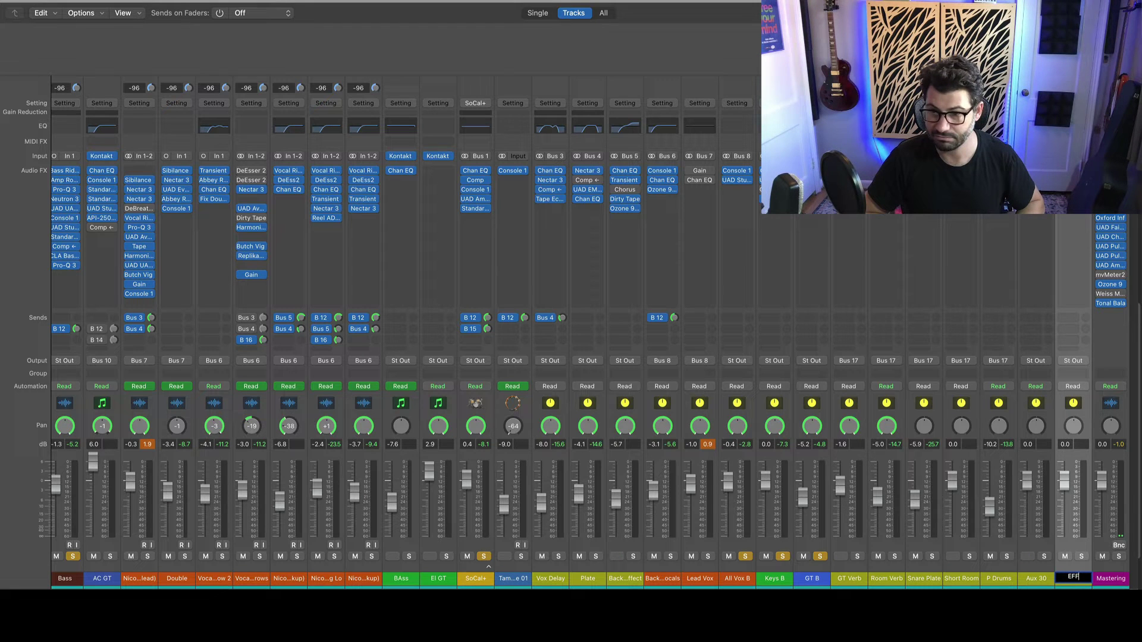
pyautogui.write('ffects B')
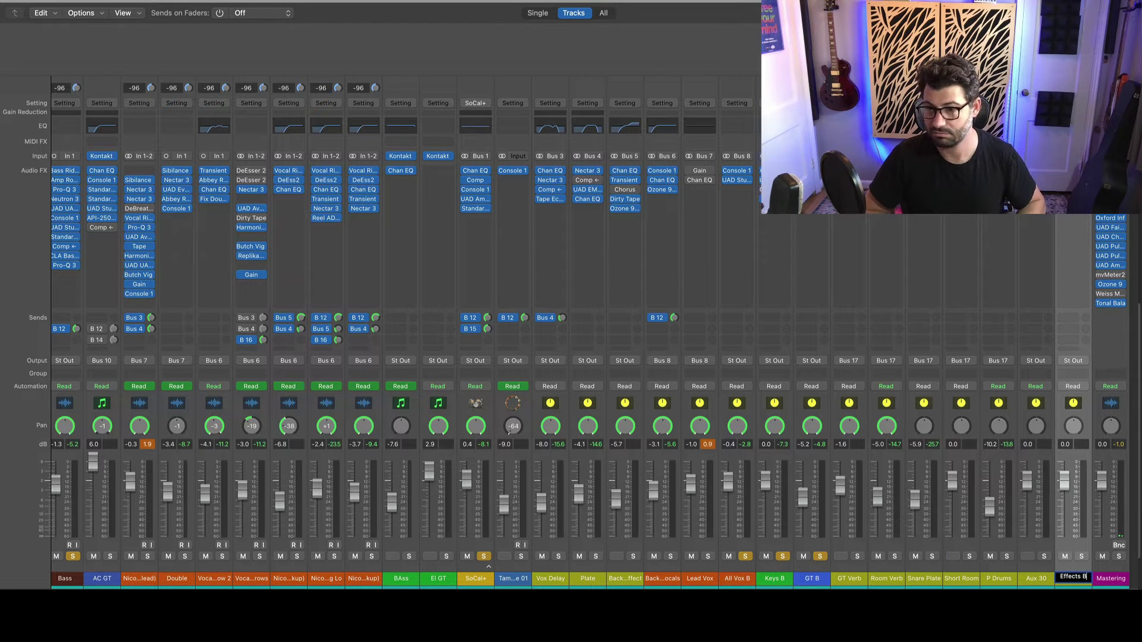
pyautogui.press('Return')
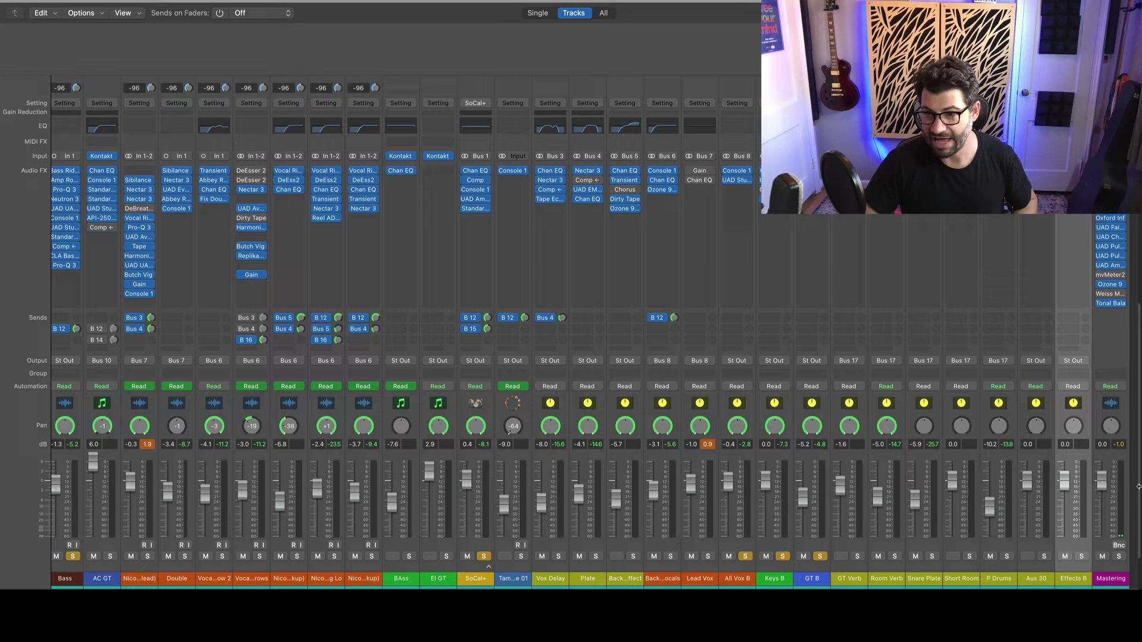
pyautogui.click(1081, 556)
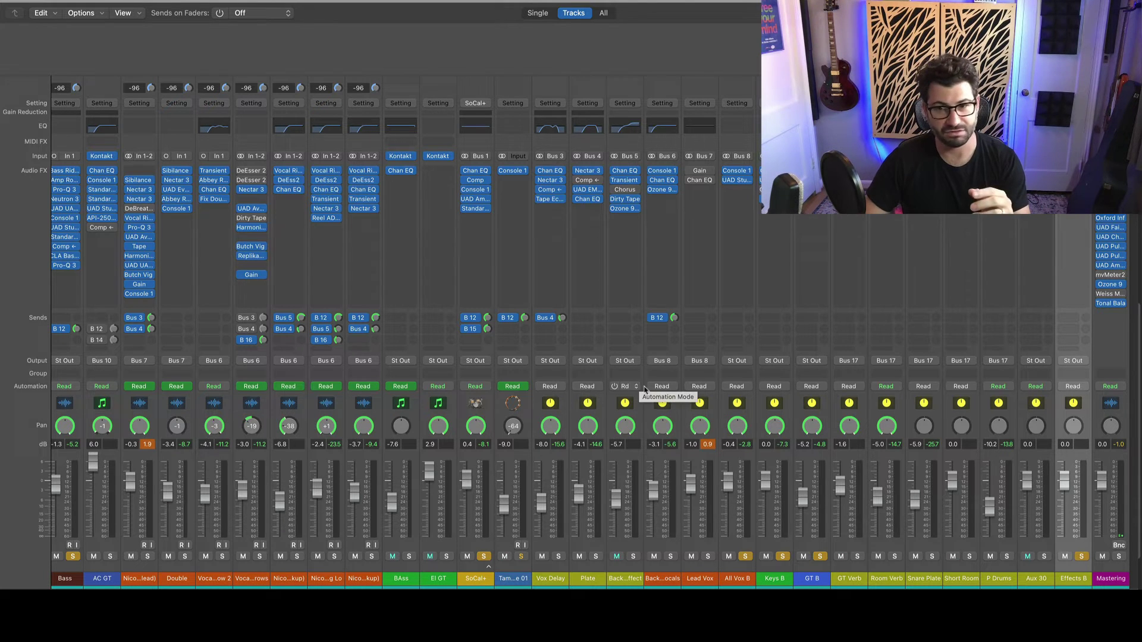
pyautogui.click(1065, 556)
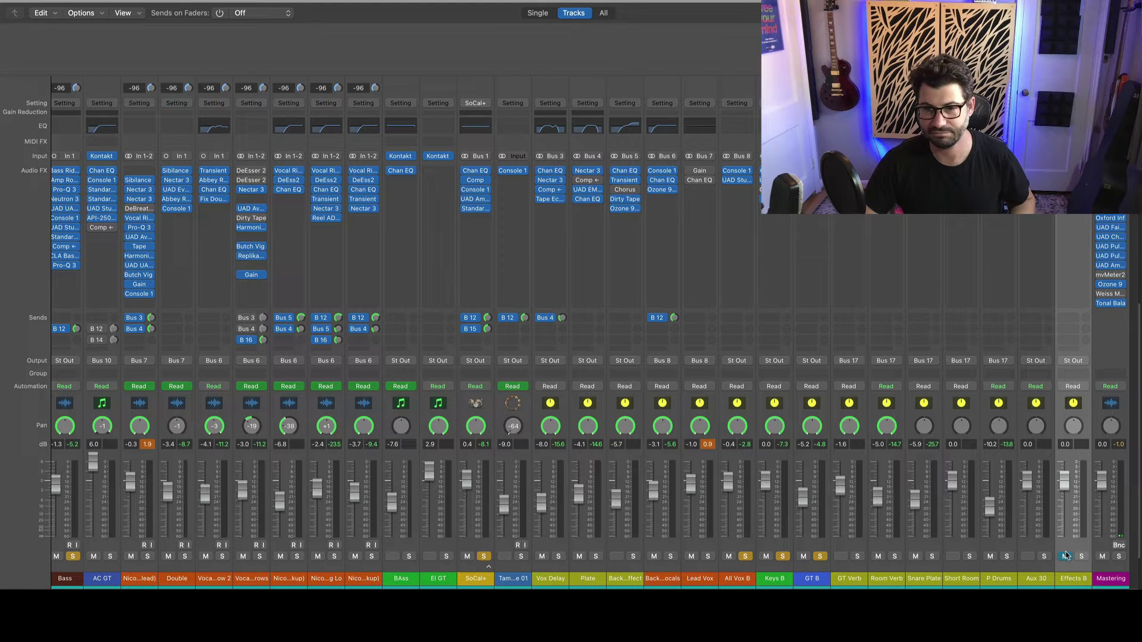
# Play the soloed stems and unmute the Effects B aux to hear the send effects.
pyautogui.press('space')
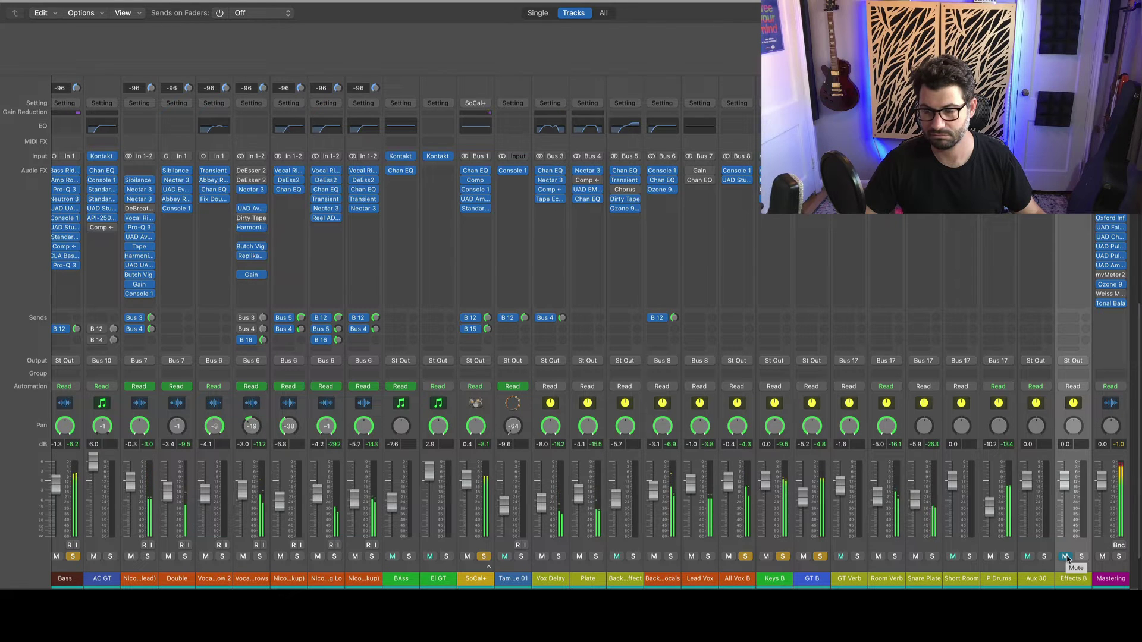
pyautogui.click(1066, 557)
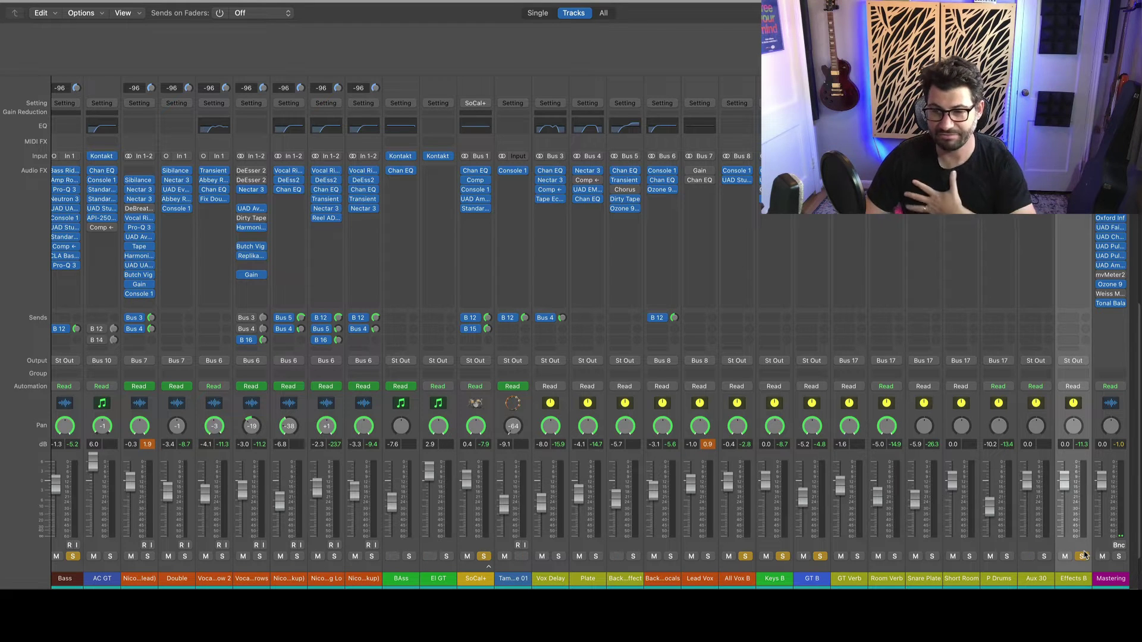
pyautogui.click(1083, 556)
pyautogui.click(820, 556)
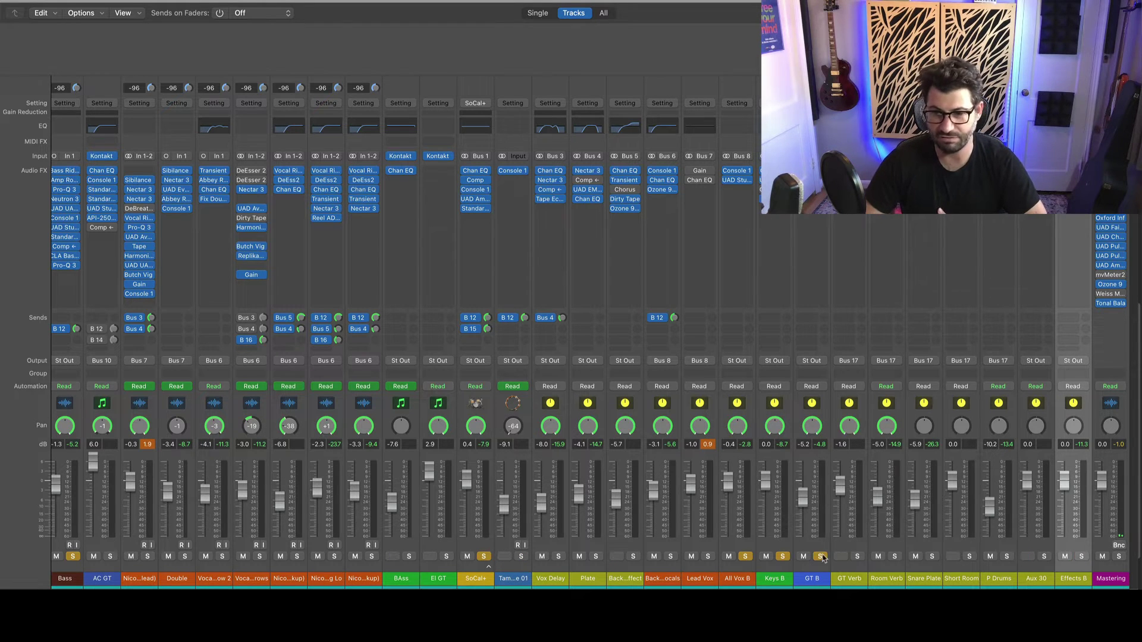
pyautogui.click(782, 556)
pyautogui.click(745, 556)
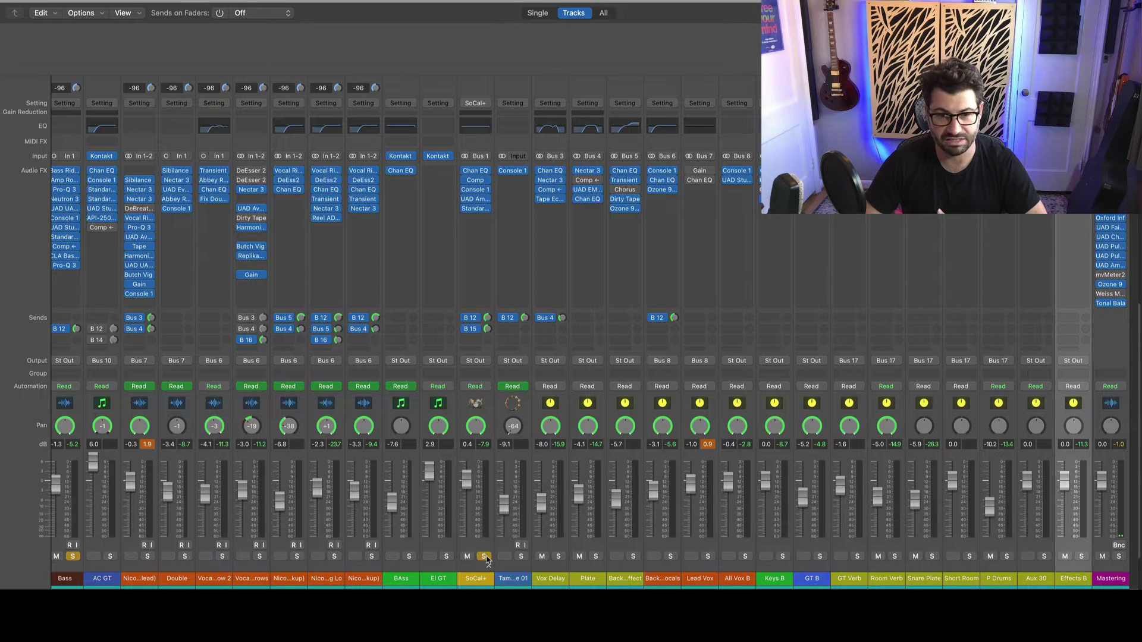
pyautogui.click(485, 556)
pyautogui.click(74, 557)
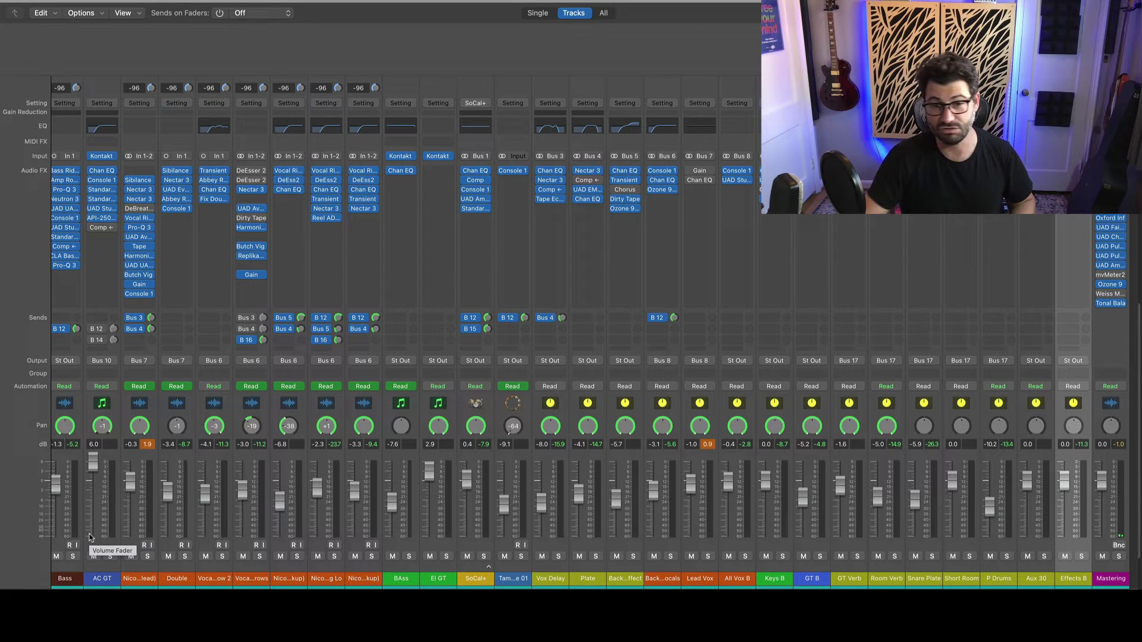
pyautogui.click(69, 574)
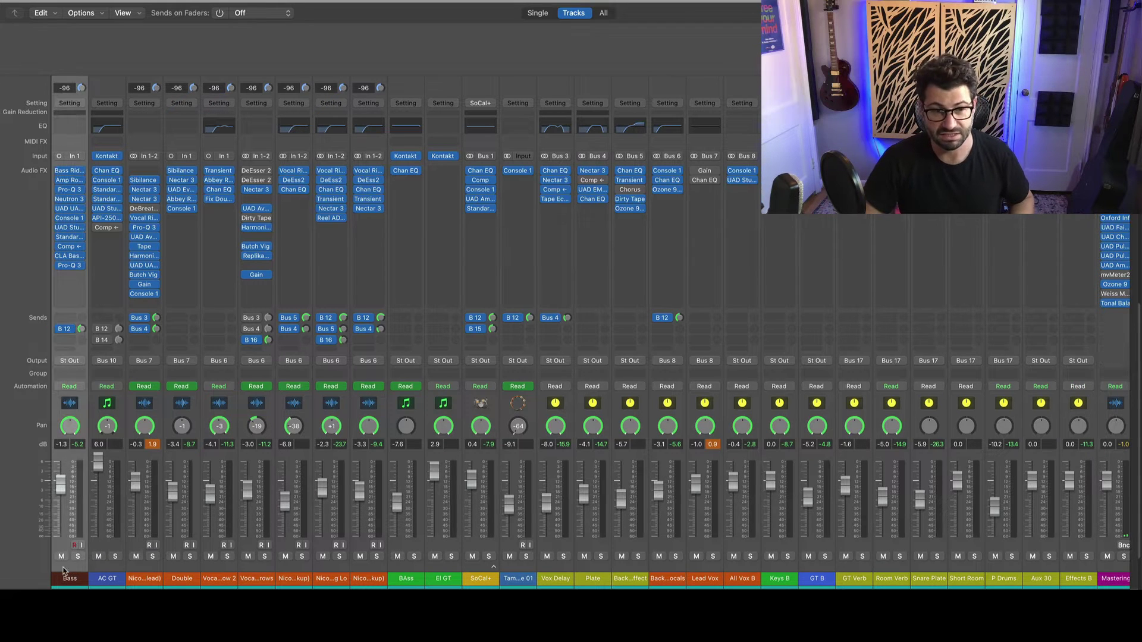
pyautogui.click(480, 568)
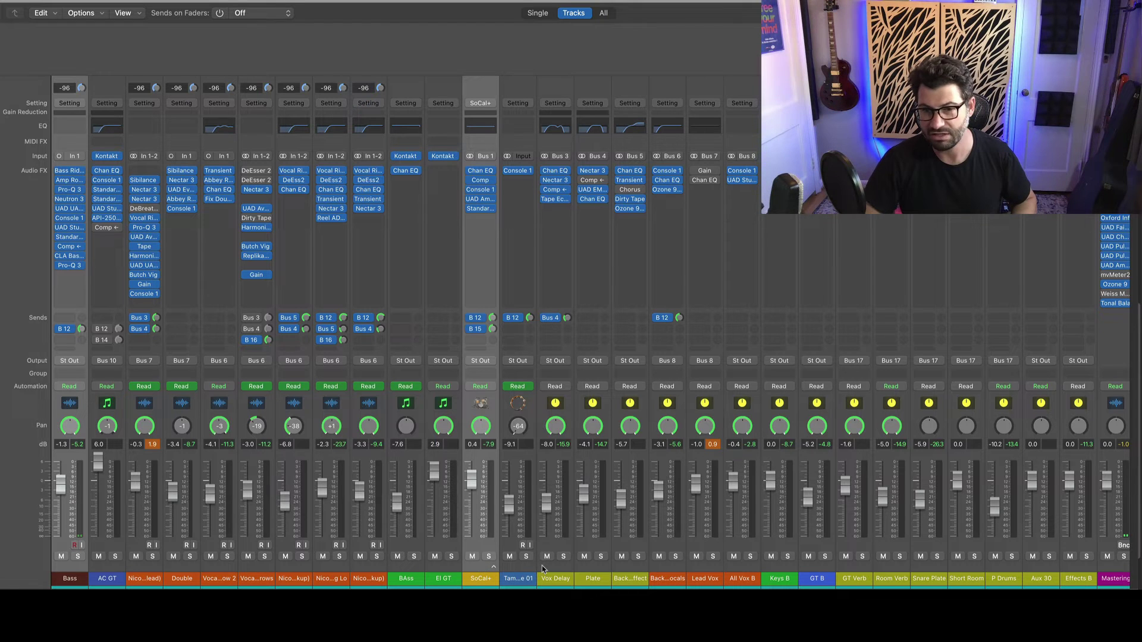
pyautogui.keyDown('super'); pyautogui.click(756, 574); pyautogui.keyUp('super')
pyautogui.keyDown('super'); pyautogui.click(782, 572); pyautogui.keyUp('super')
pyautogui.keyDown('super'); pyautogui.click(808, 571); pyautogui.keyUp('super')
pyautogui.hscroll(2, 605, 498)
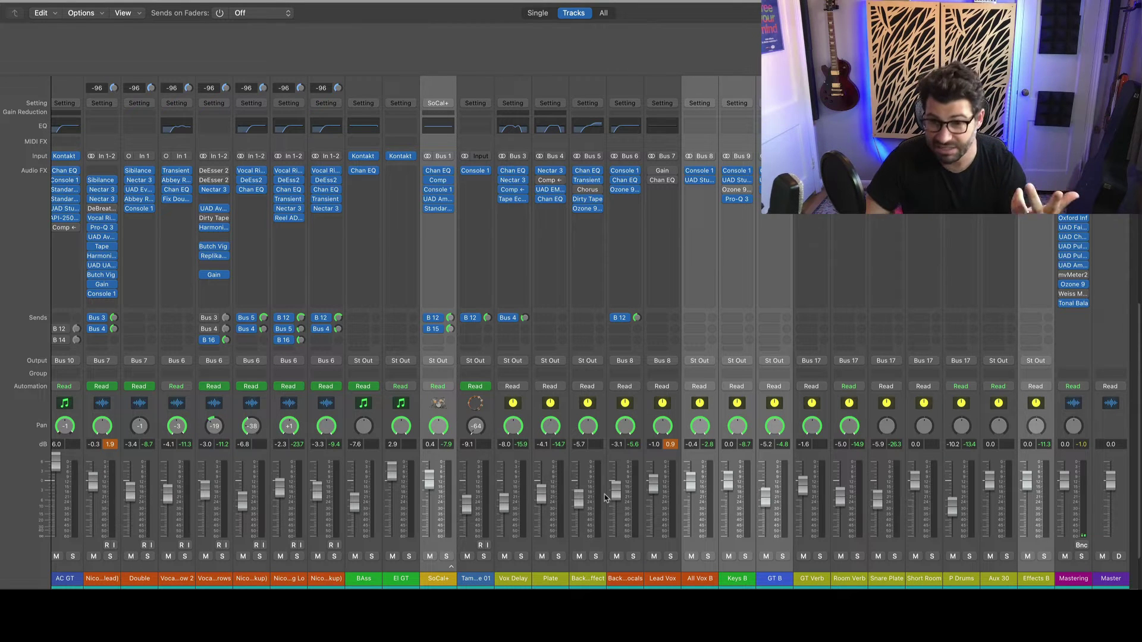
# Create tracks for the All Vox B, Keys B, GT B and Effects B bus channels.
pyautogui.rightClick(692, 571)
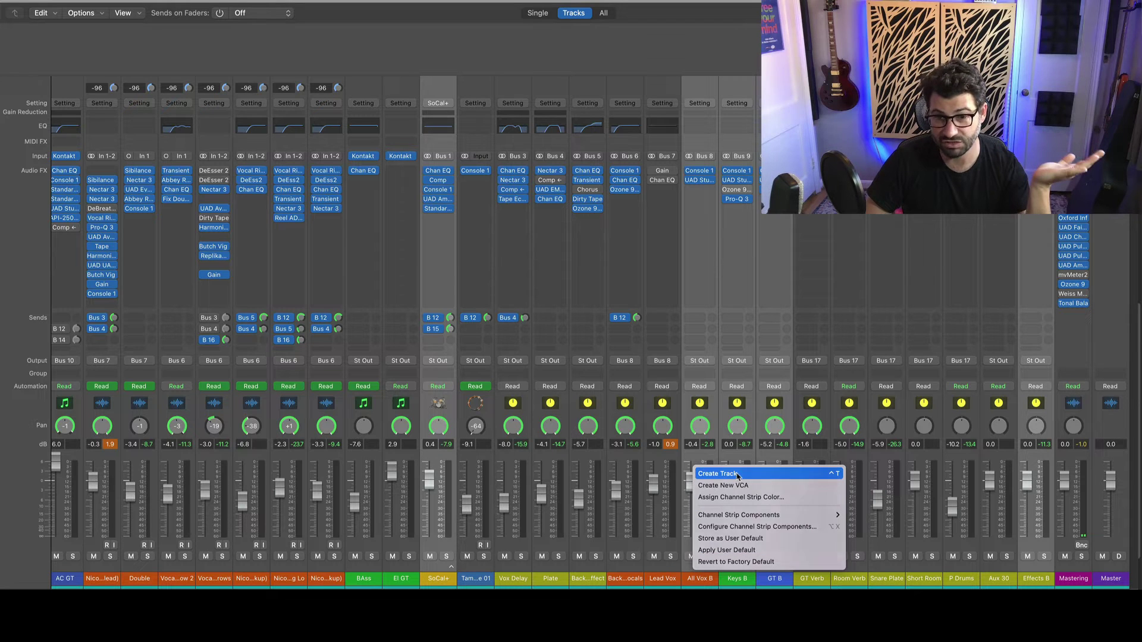
pyautogui.click(717, 473)
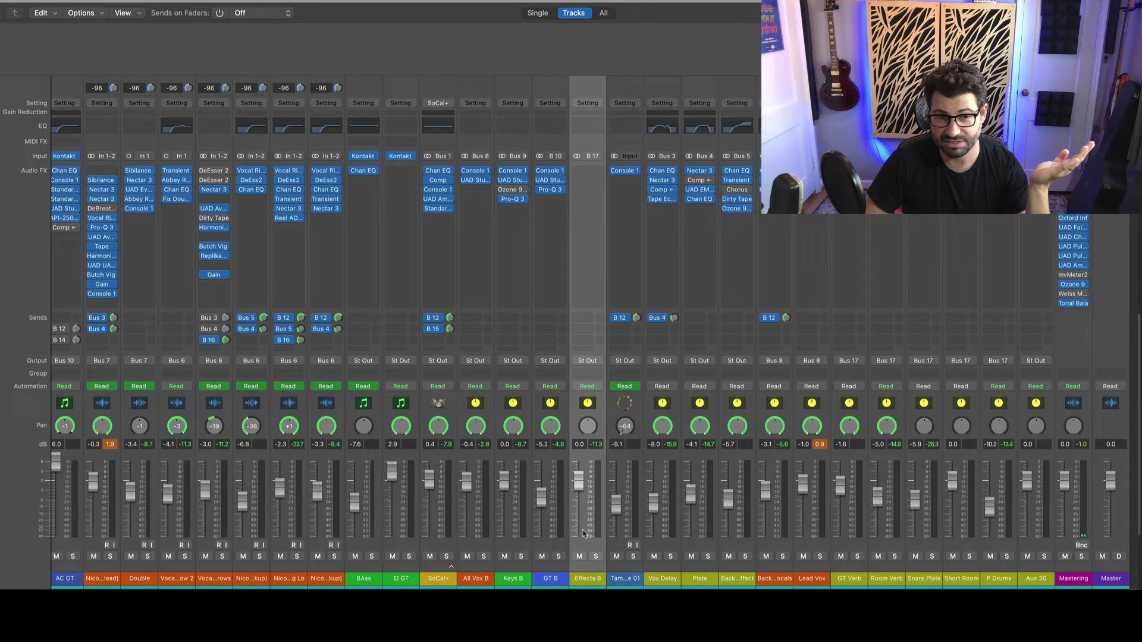
pyautogui.hscroll(-10, 568, 533)
pyautogui.hscroll(10, 568, 534)
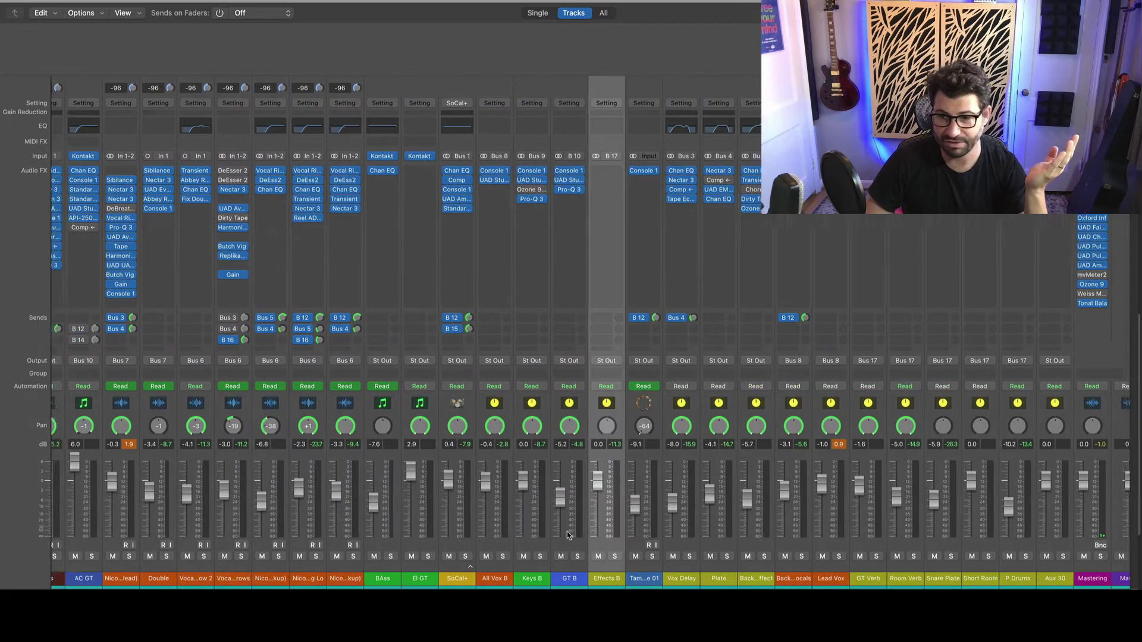
pyautogui.hscroll(-1, 567, 534)
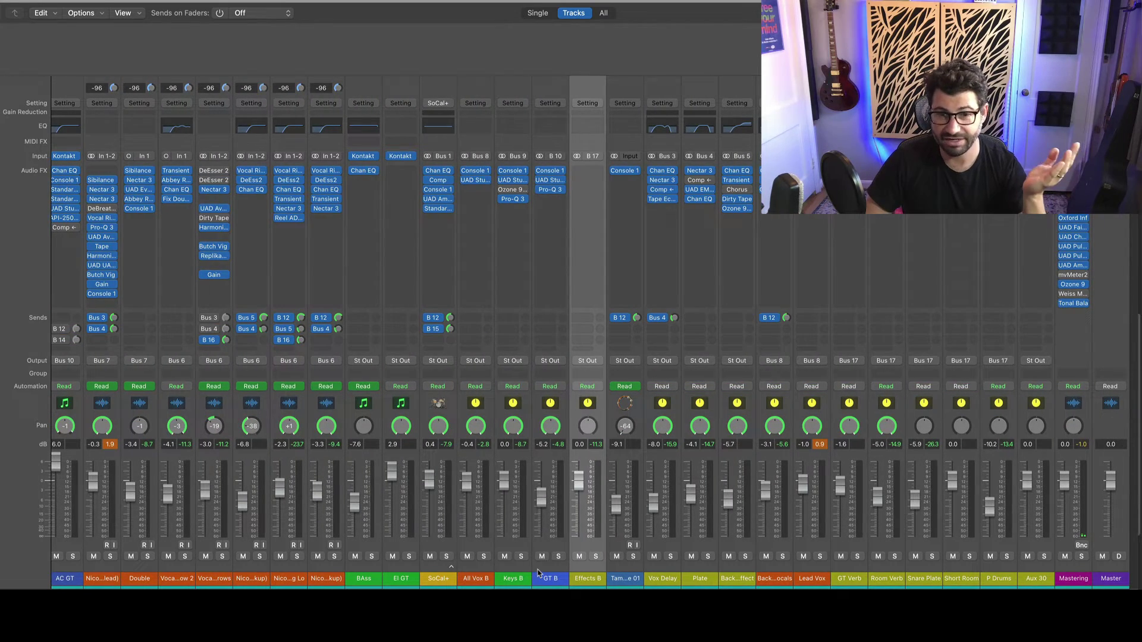
# Select GT B, check the new tracks in the Tracks area, then return to the Mixer.
pyautogui.click(540, 454)
pyautogui.press('x')
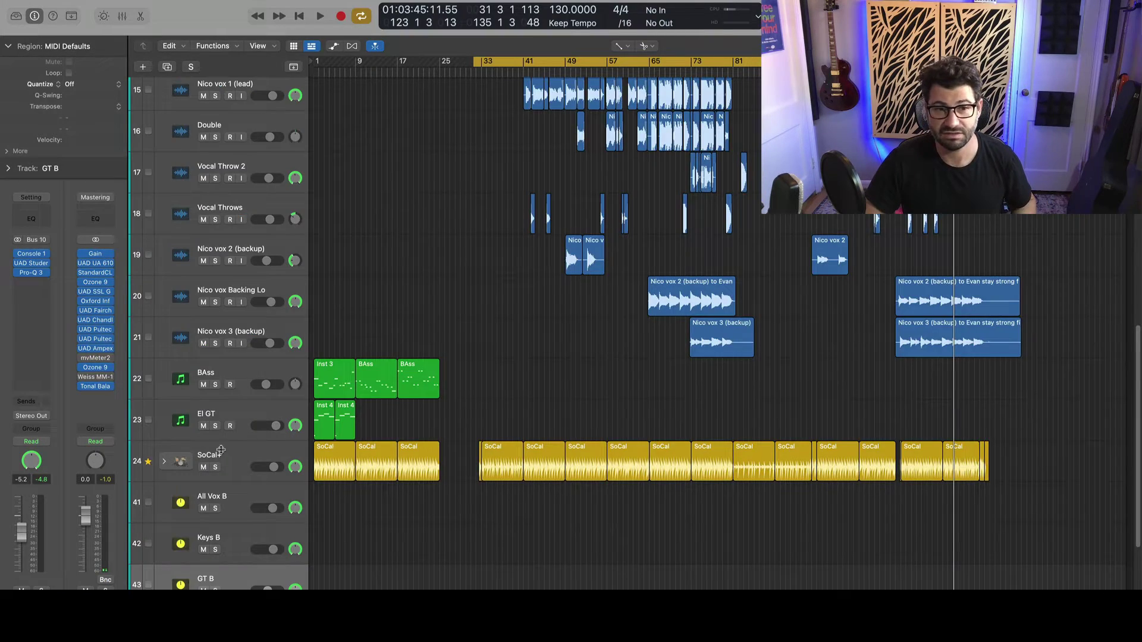
pyautogui.scroll(-5, 221, 450)
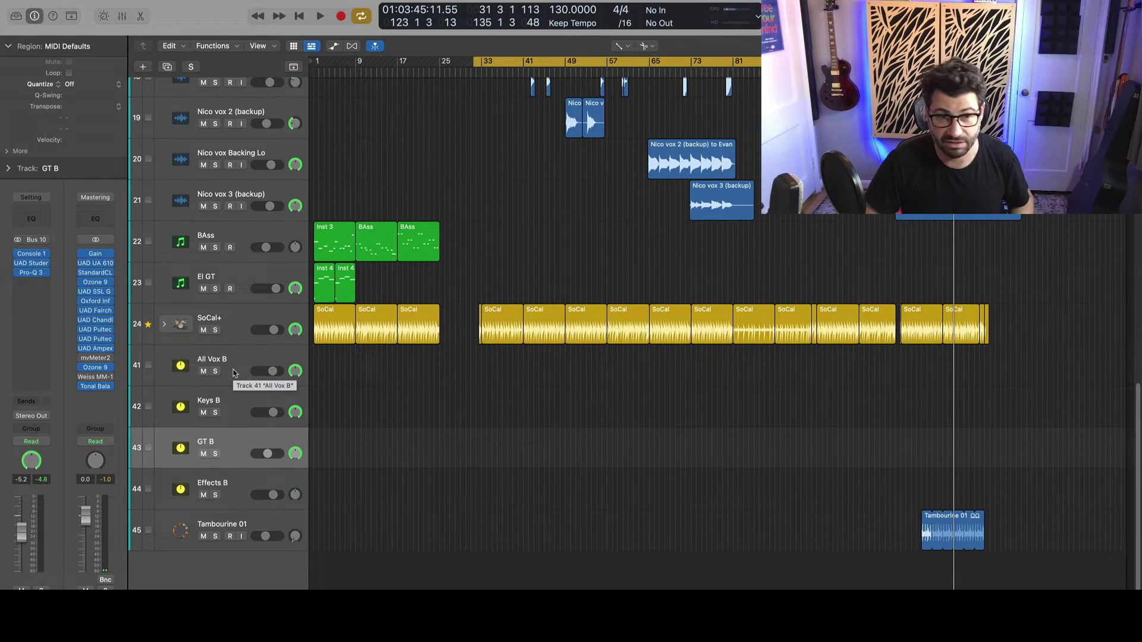
pyautogui.press('x')
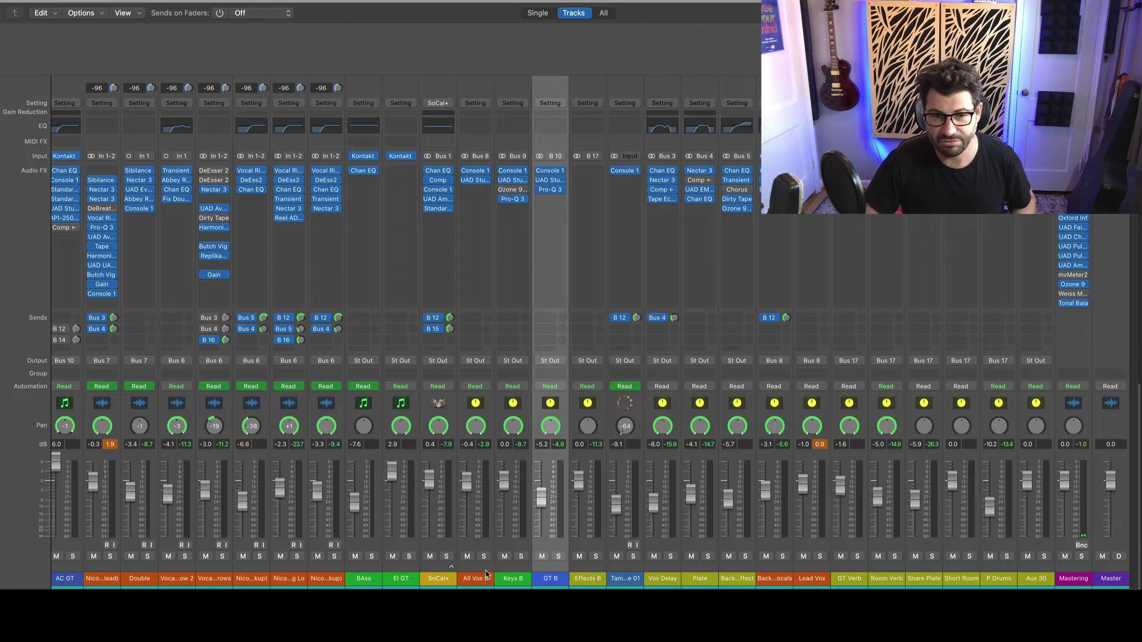
# Select SoCal+ through Effects B and choose Export 5 Tracks as Audio Files.
pyautogui.click(436, 572)
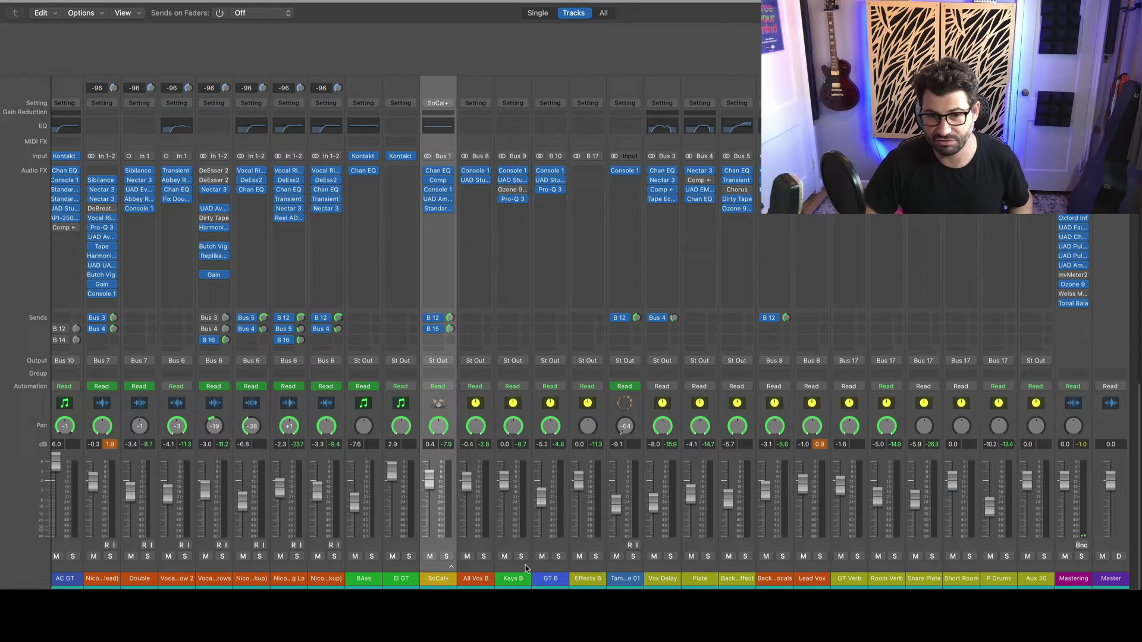
pyautogui.keyDown('shift'); pyautogui.click(575, 569); pyautogui.keyUp('shift')
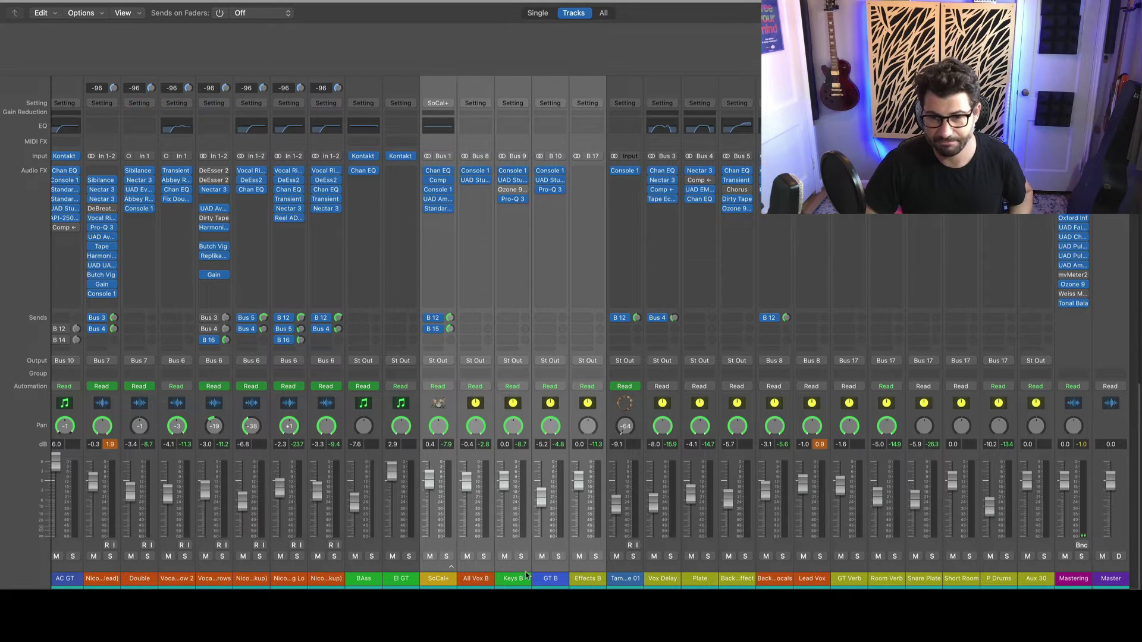
pyautogui.click(80, 1)
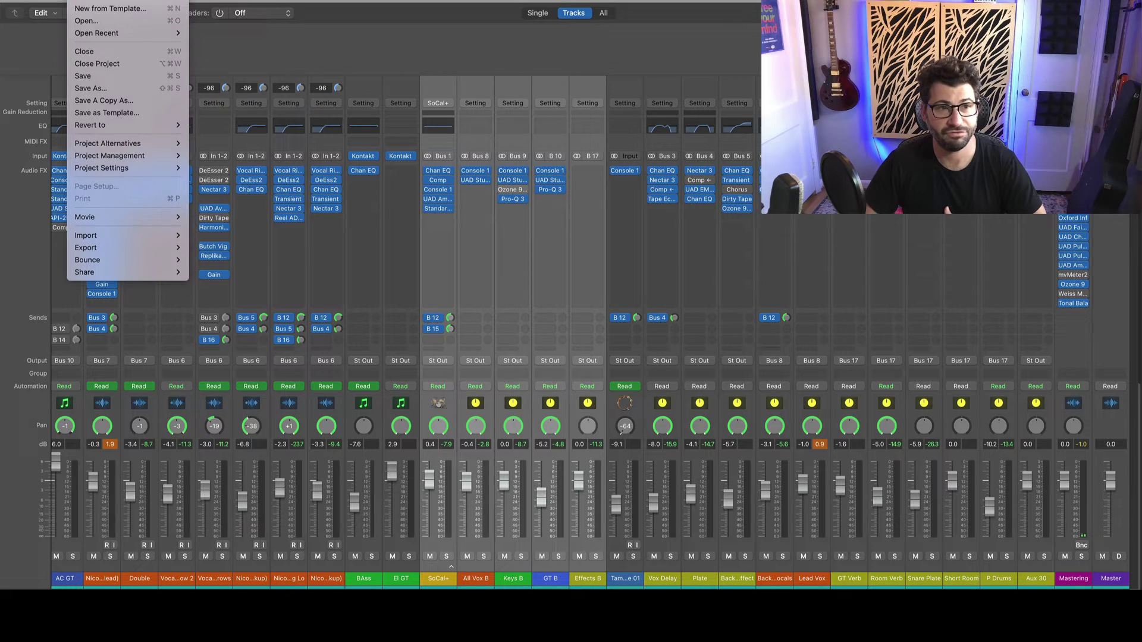
pyautogui.moveTo(142, 252)
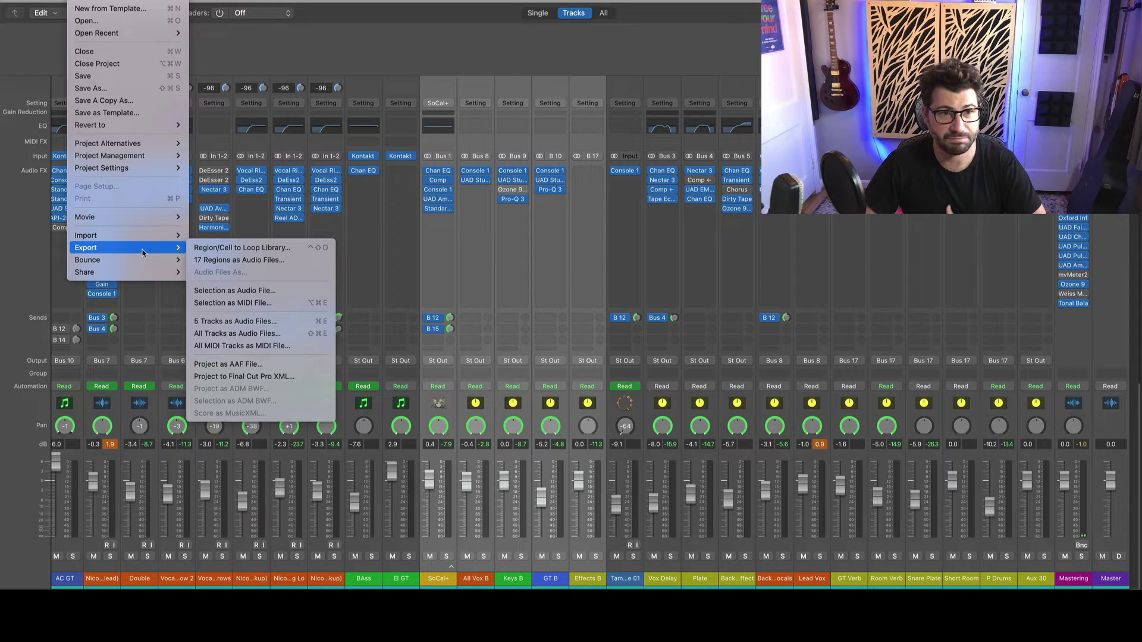
pyautogui.click(264, 323)
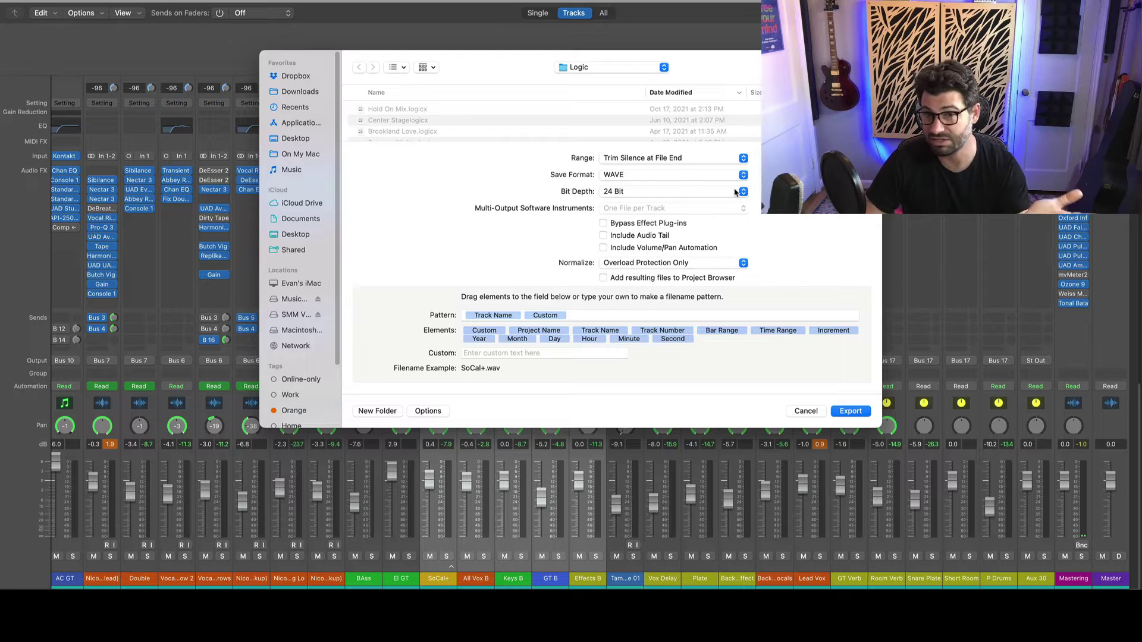
# Keep effect plug-ins, exclude volume/pan automation, and normalize with Overload Protection Only.
pyautogui.click(619, 225)
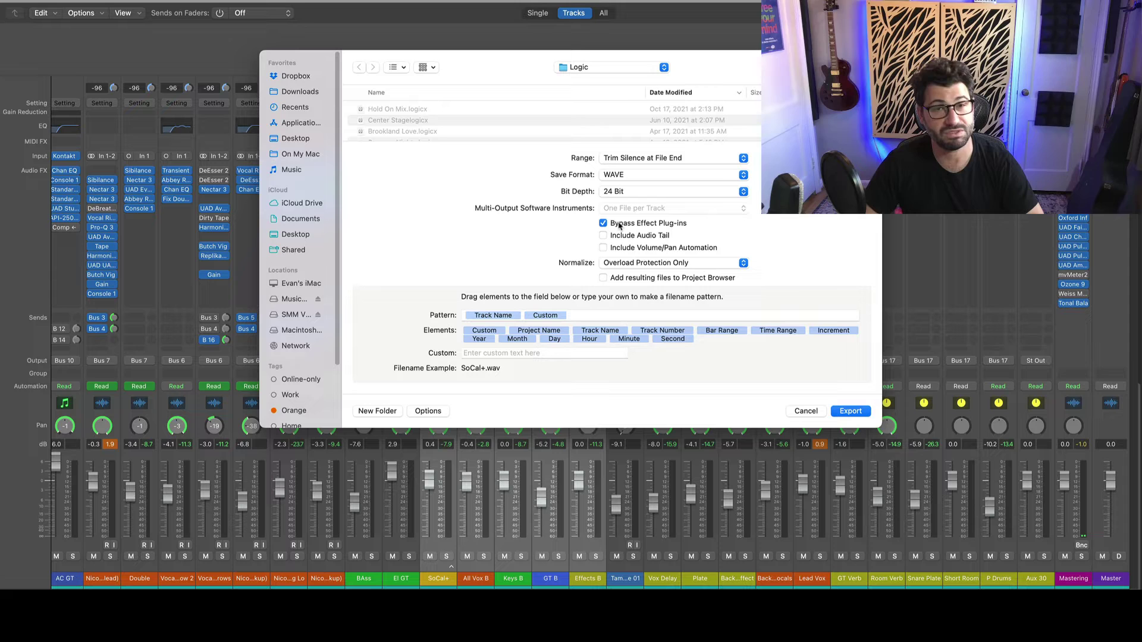
pyautogui.click(619, 226)
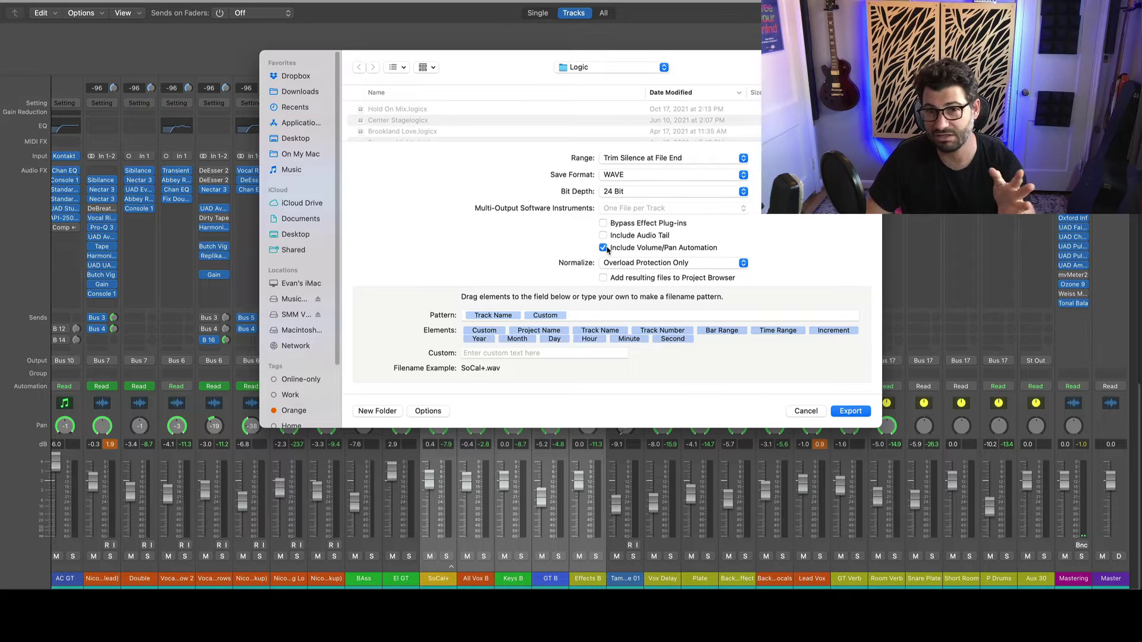
pyautogui.click(604, 248)
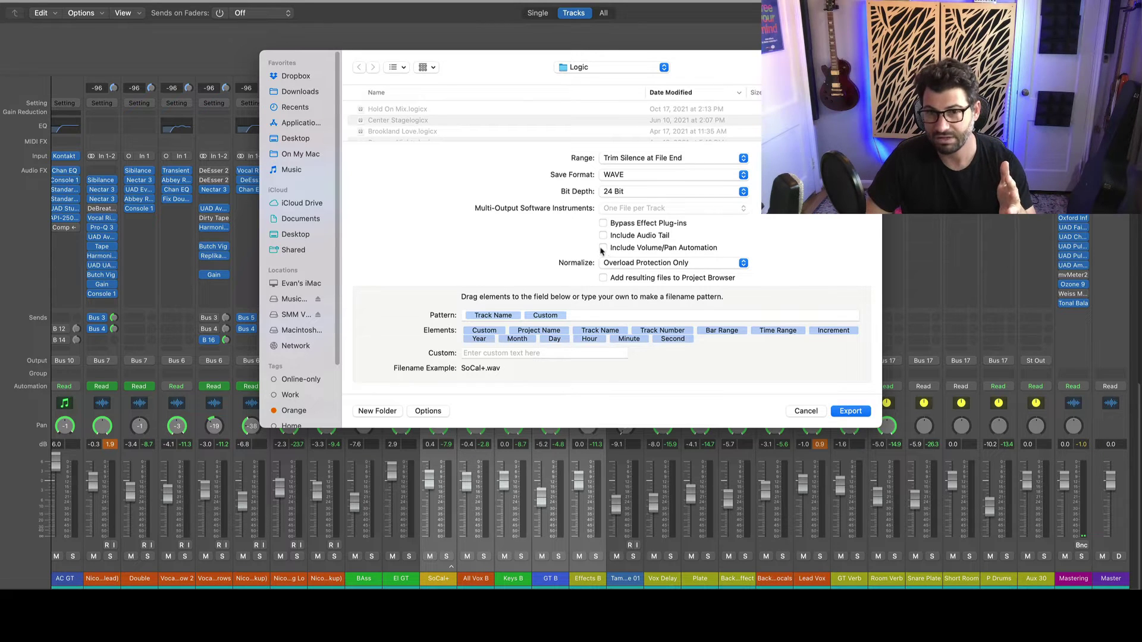
pyautogui.click(631, 265)
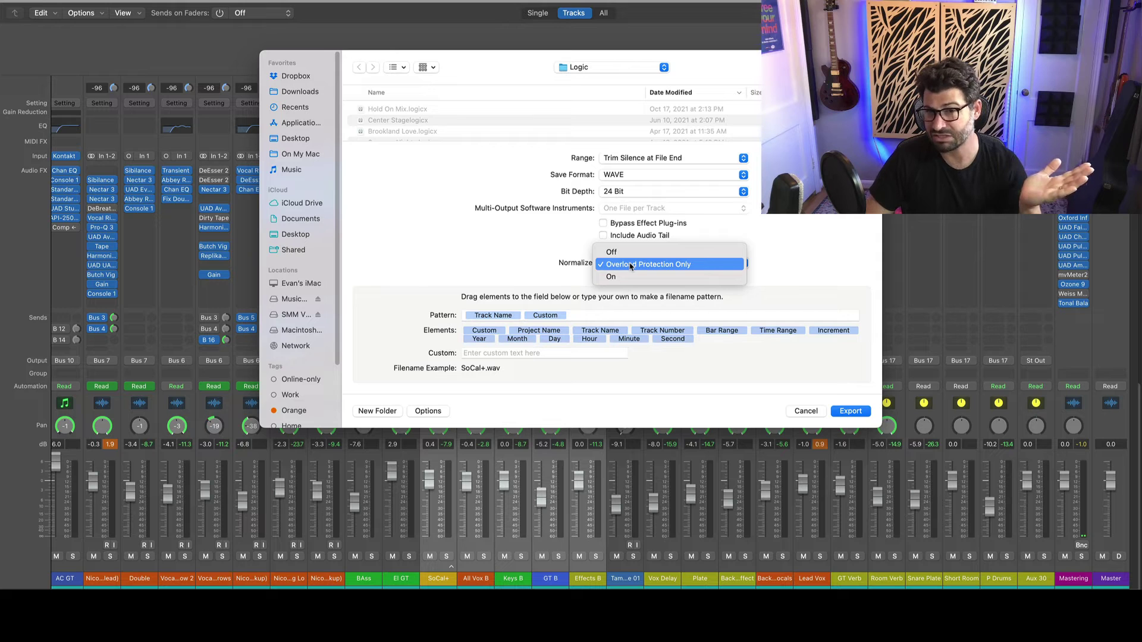
pyautogui.click(531, 242)
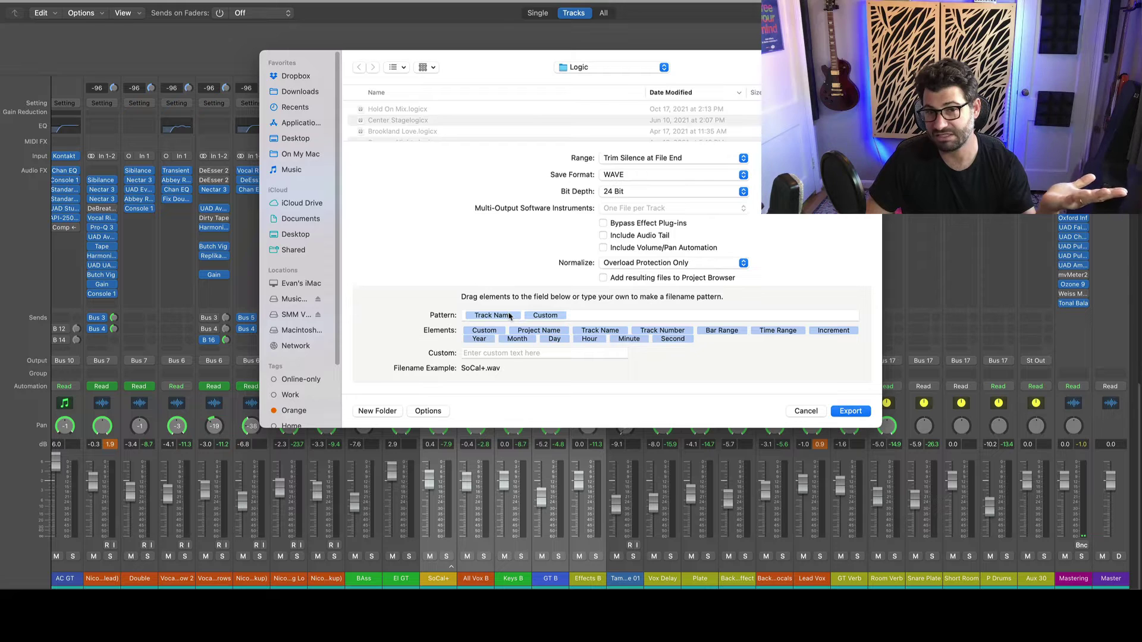
# Append custom text 'E' to the file name pattern and close the export window.
pyautogui.click(485, 353)
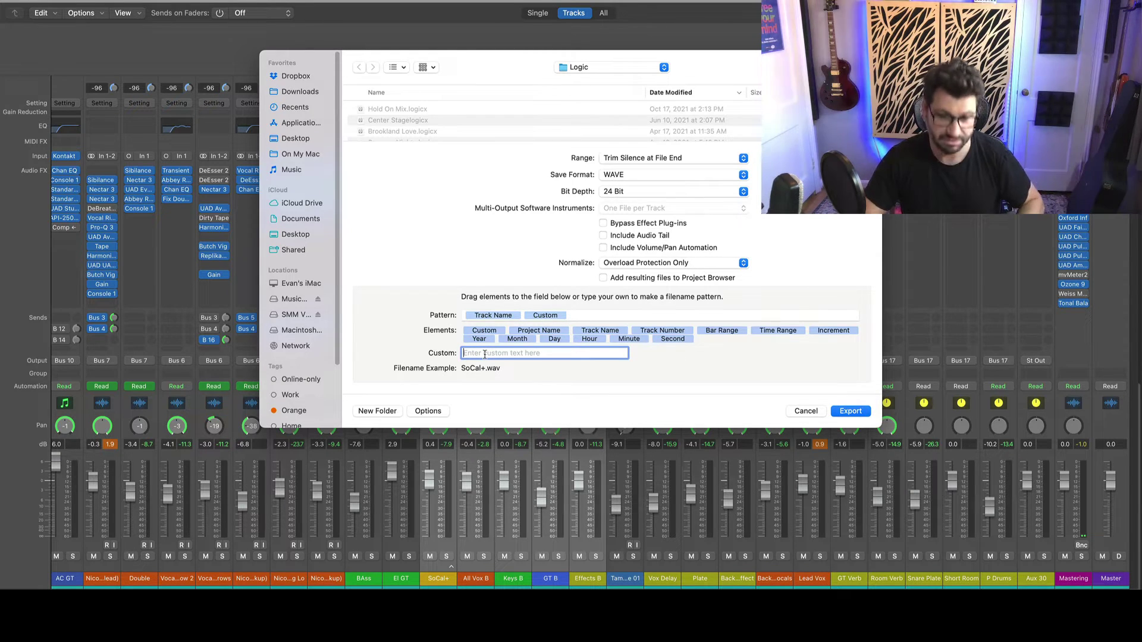
pyautogui.write('Evan')
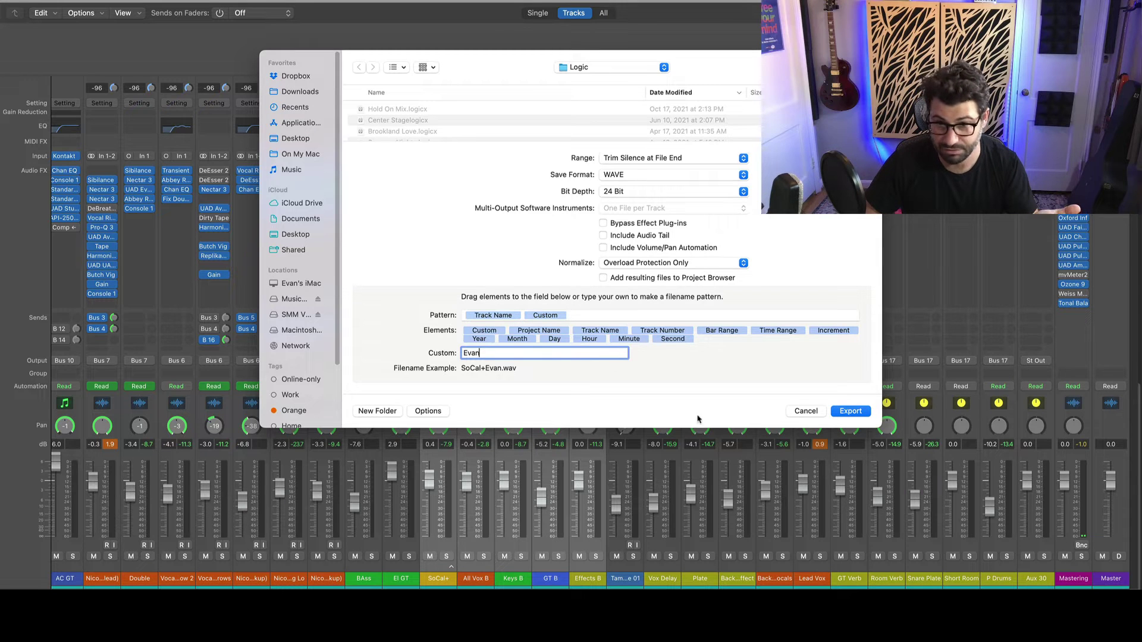
pyautogui.click(799, 414)
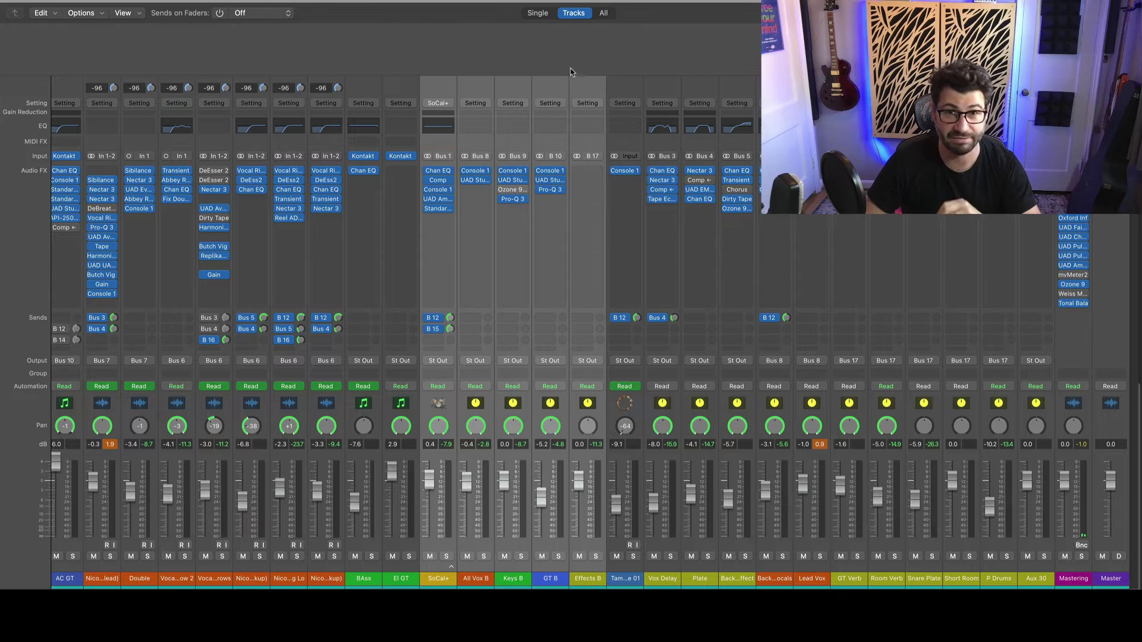
# Deselect the five strips and scroll the mixer left to the first channels.
pyautogui.click(591, 50)
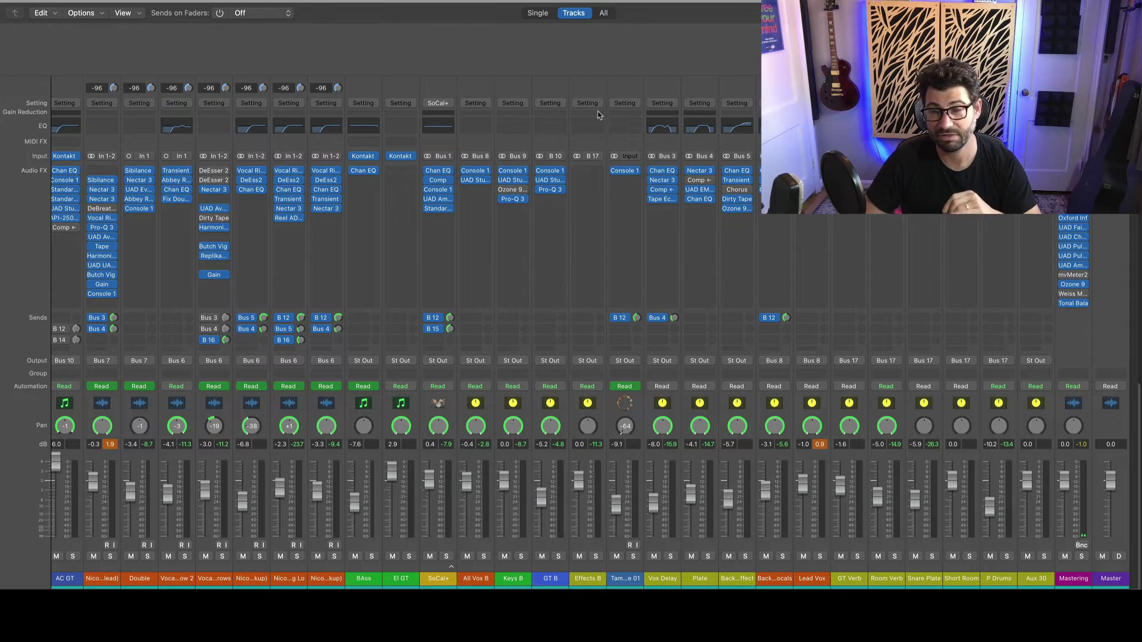
pyautogui.hscroll(-5, 417, 166)
pyautogui.hscroll(-8, 378, 173)
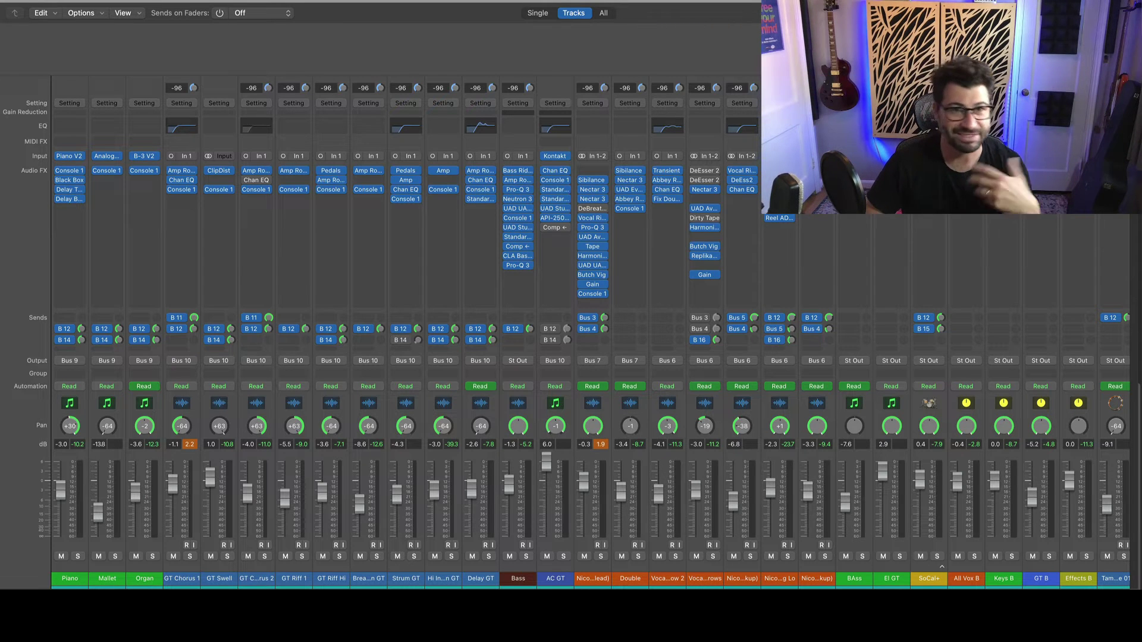
pyautogui.click(84, 0)
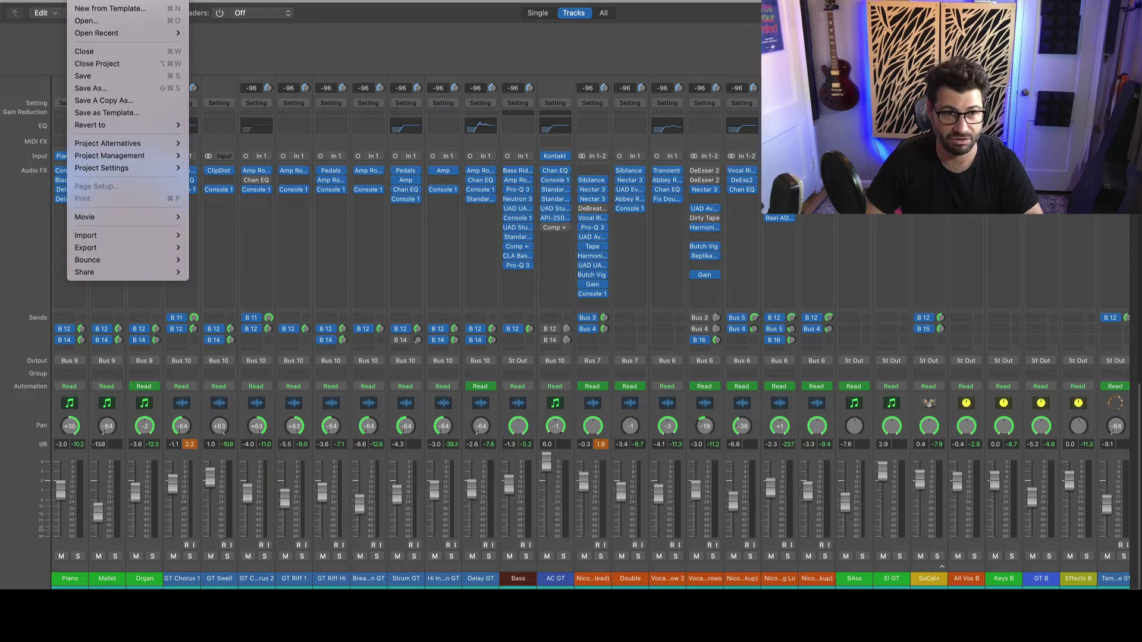
pyautogui.click(104, 0)
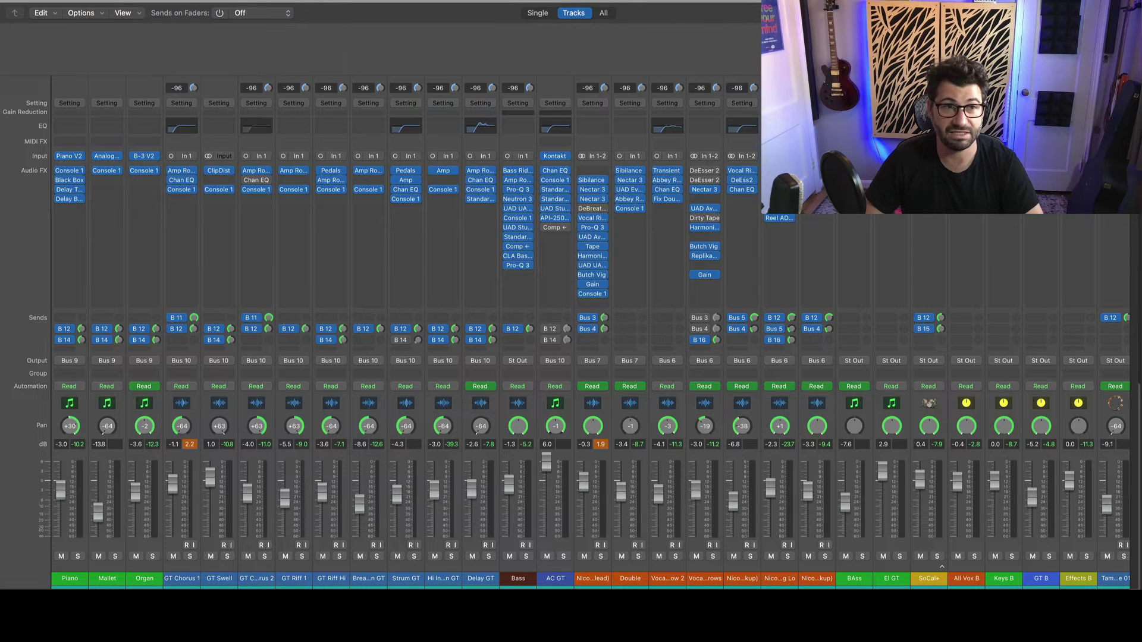
pyautogui.click(83, 0)
pyautogui.moveTo(103, 248)
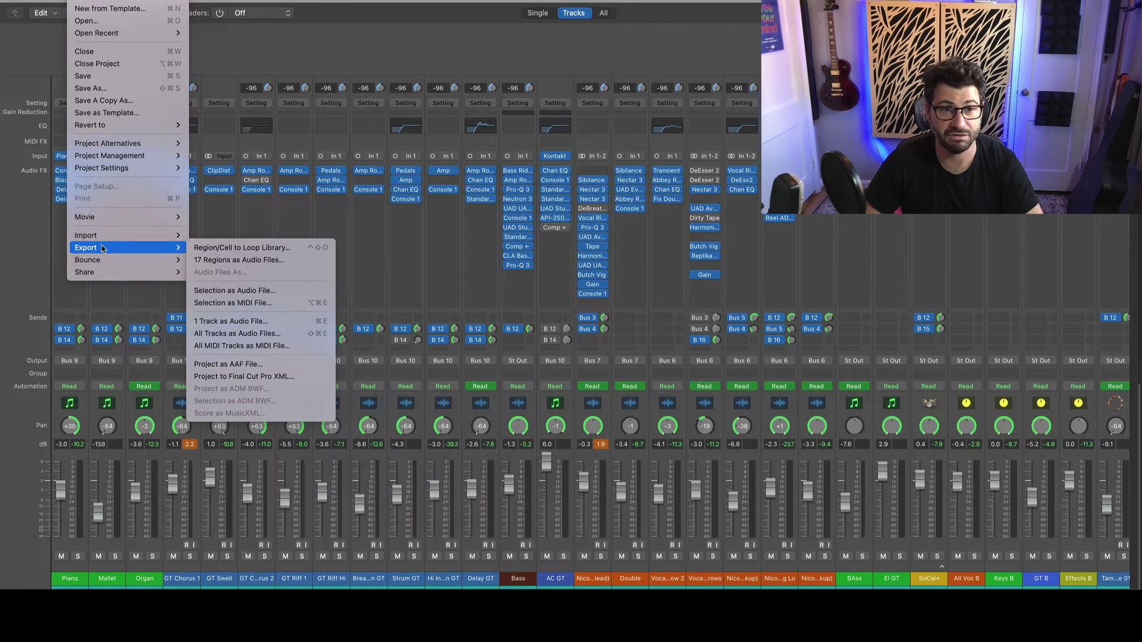
pyautogui.click(272, 333)
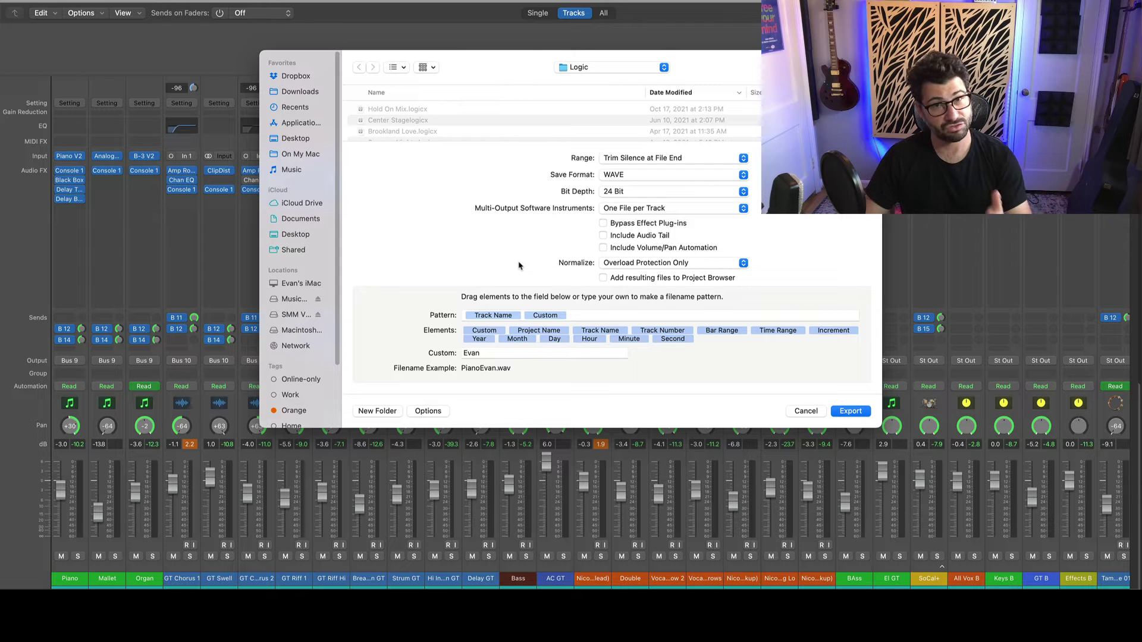
pyautogui.click(790, 412)
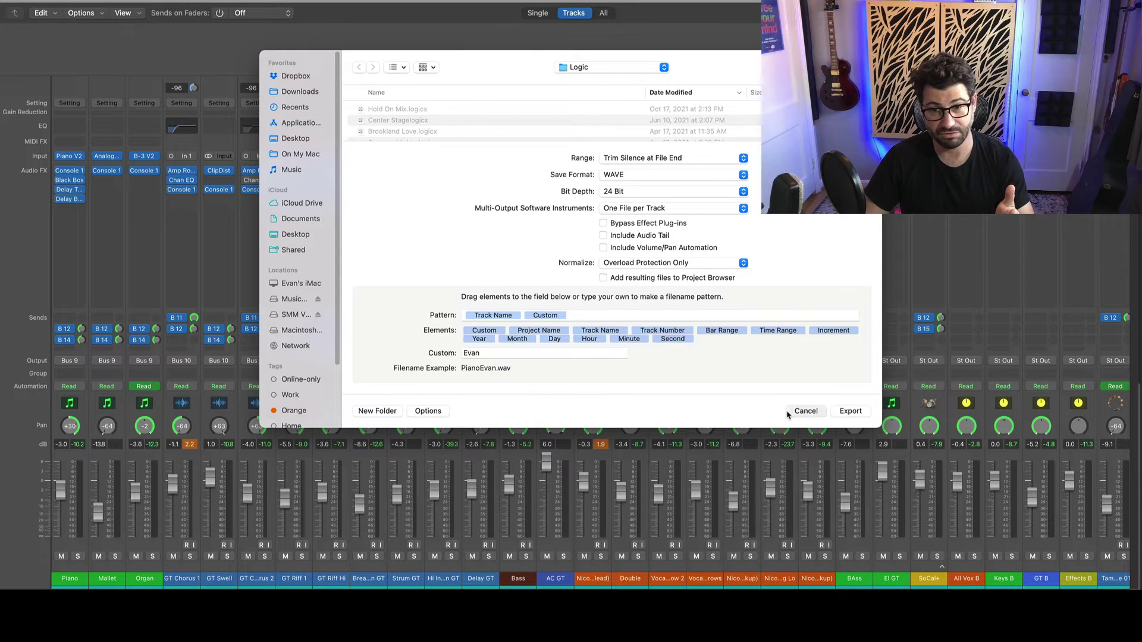
pyautogui.hscroll(8, 786, 412)
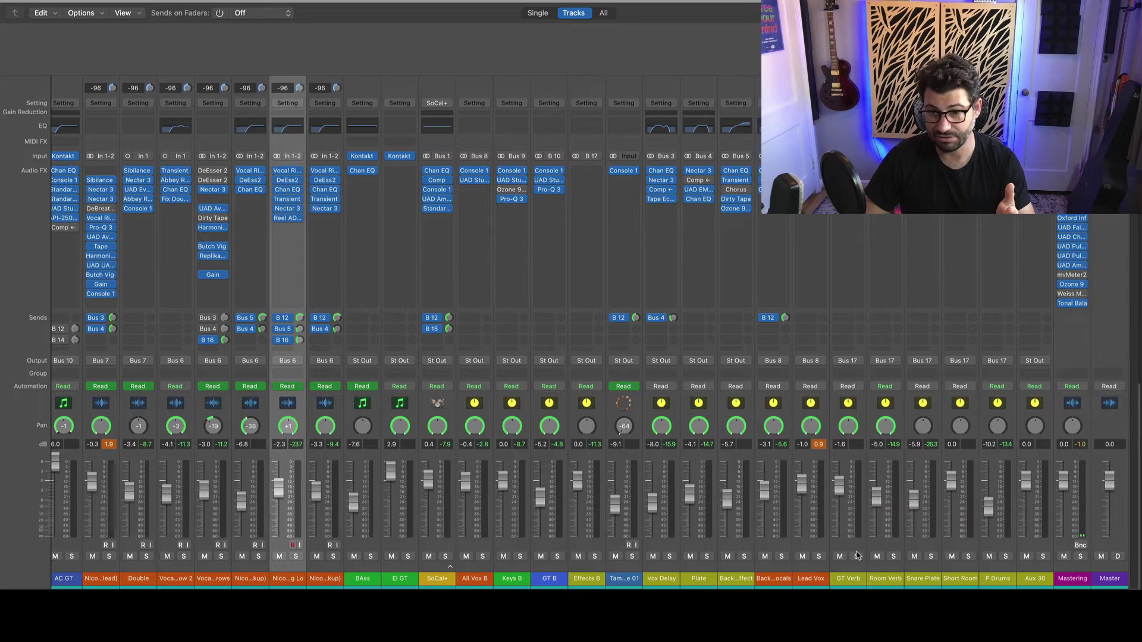
pyautogui.rightClick(881, 566)
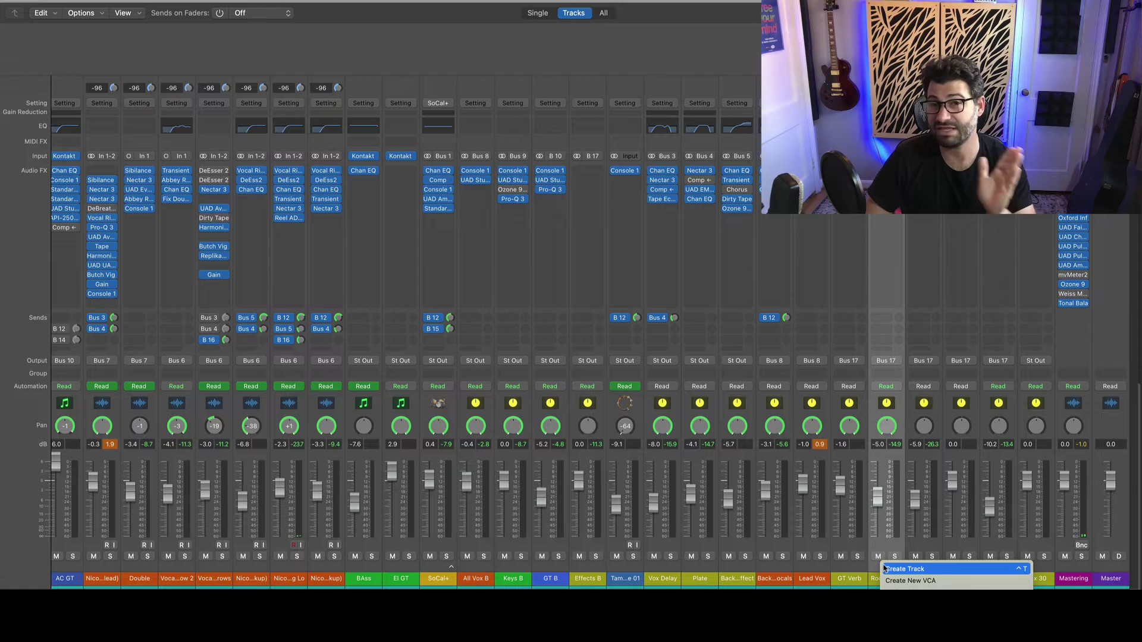
pyautogui.click(391, 38)
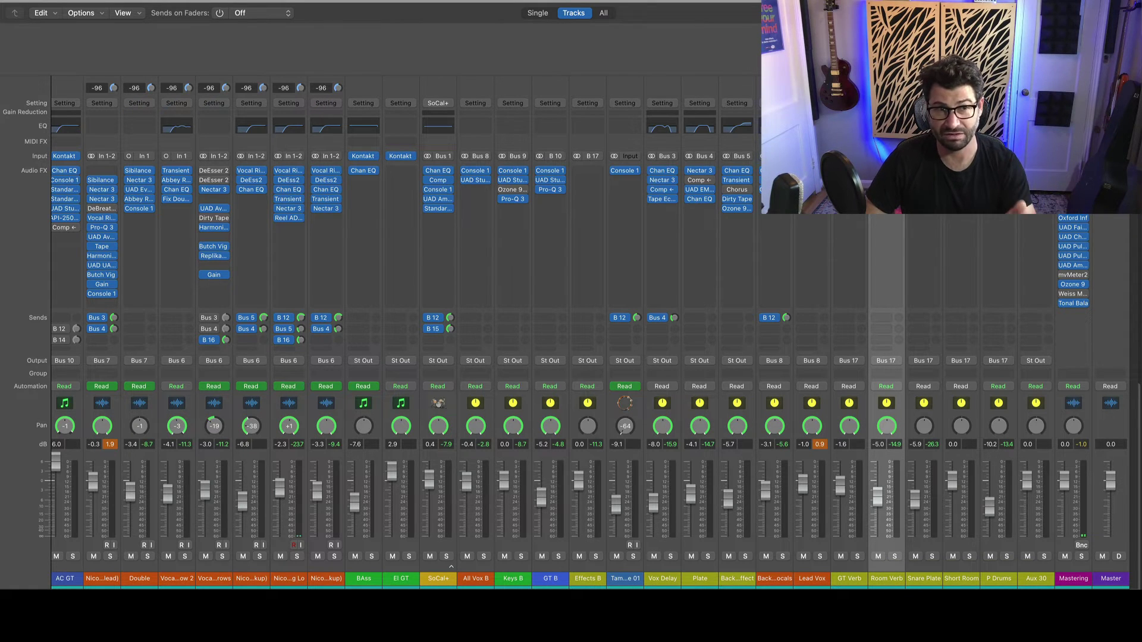
pyautogui.click(83, 0)
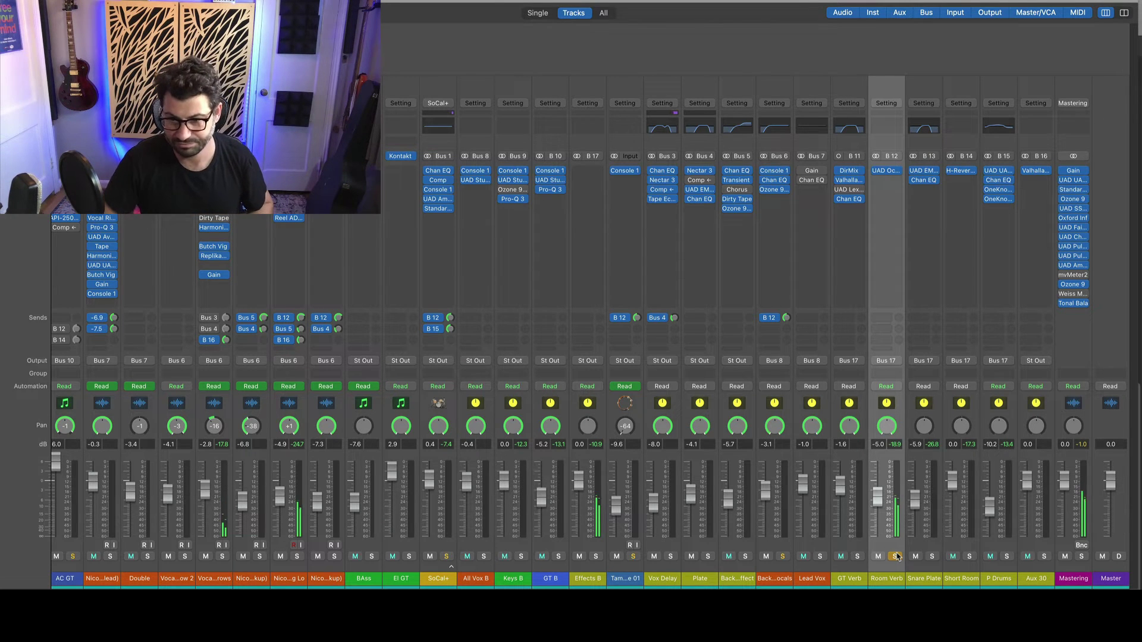
pyautogui.click(896, 556)
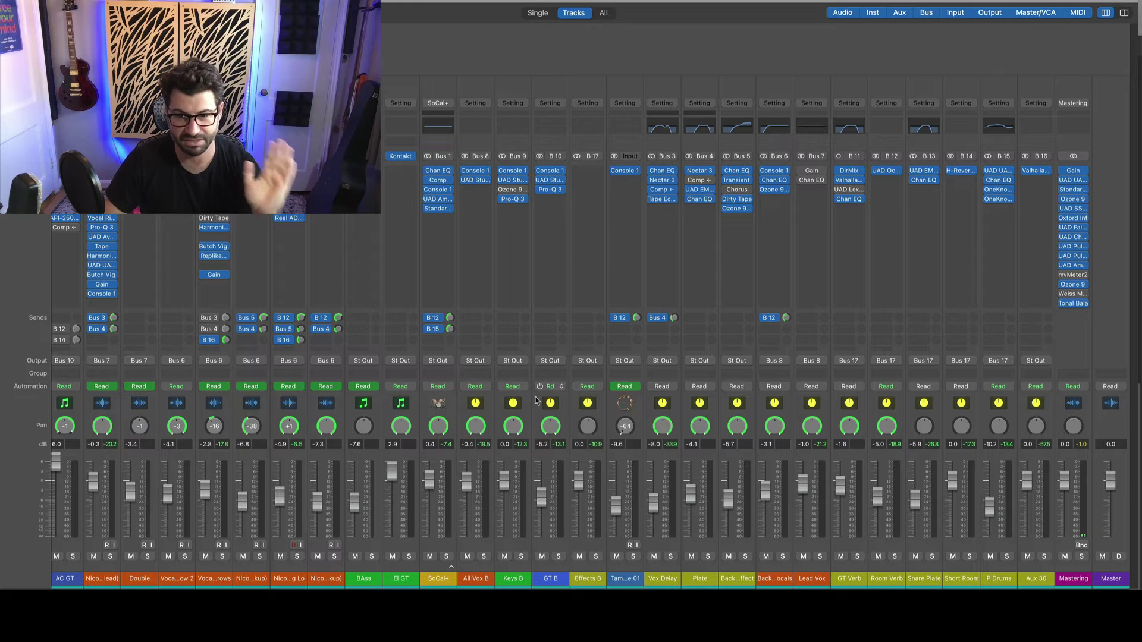
# Open All Tracks as Audio Files export, keep One File per Track for instruments, then cancel.
pyautogui.click(98, 12)
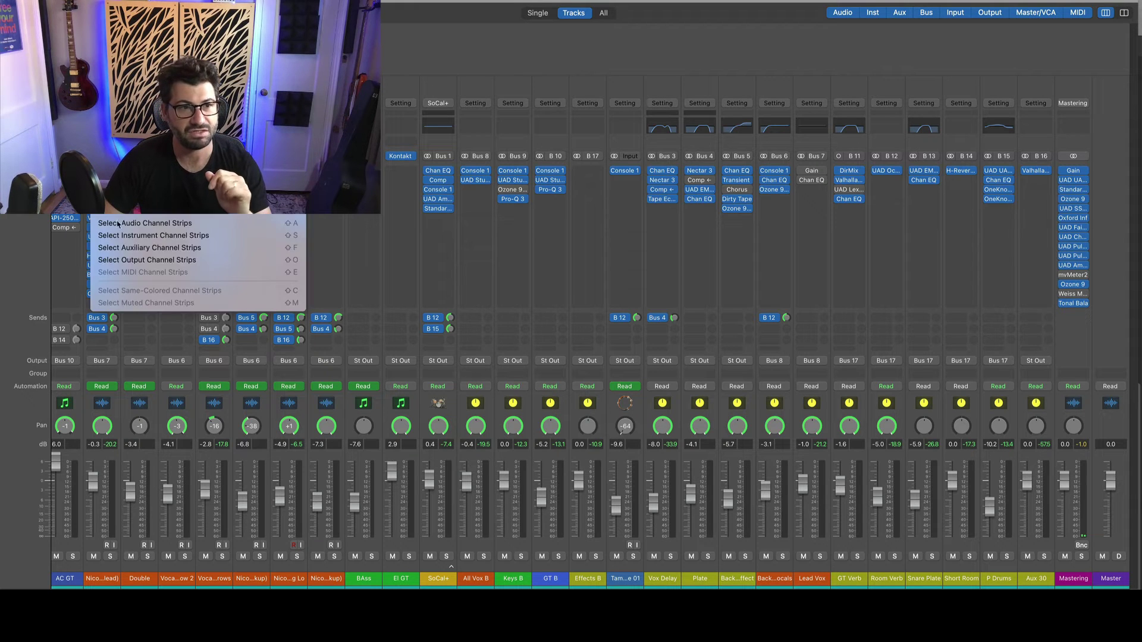
pyautogui.click(80, 7)
pyautogui.moveTo(89, 247)
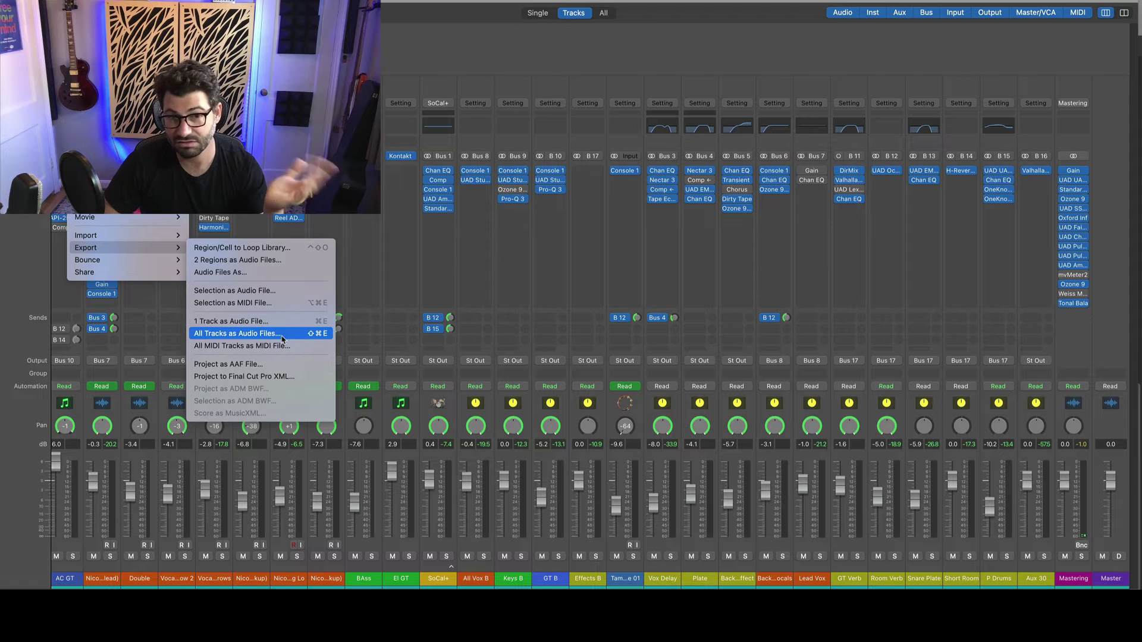
pyautogui.click(282, 340)
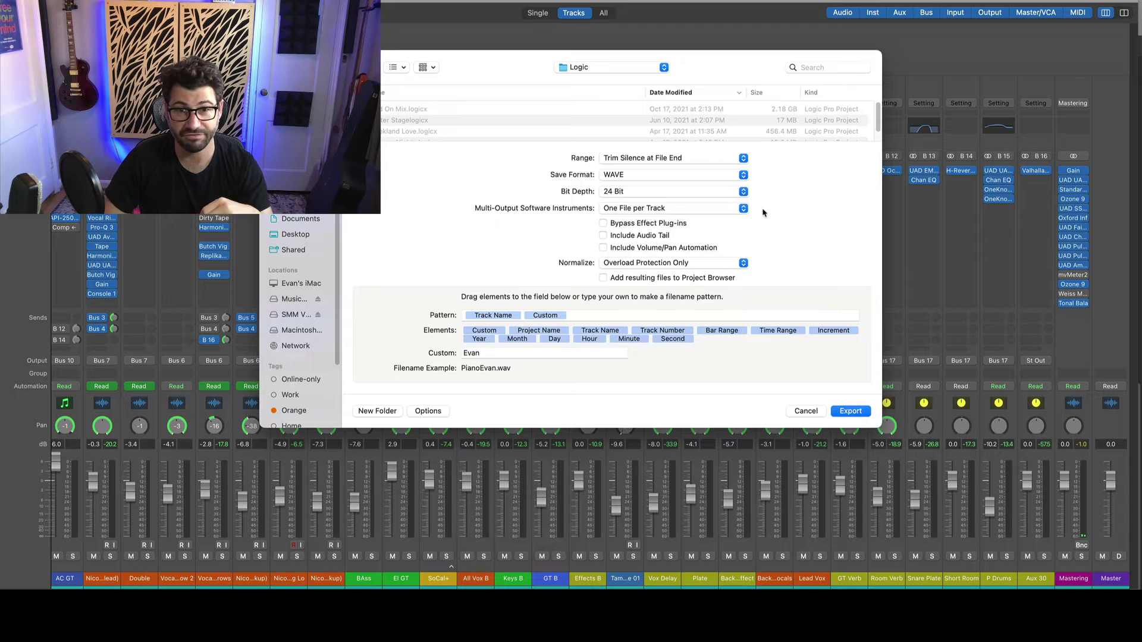
pyautogui.click(730, 207)
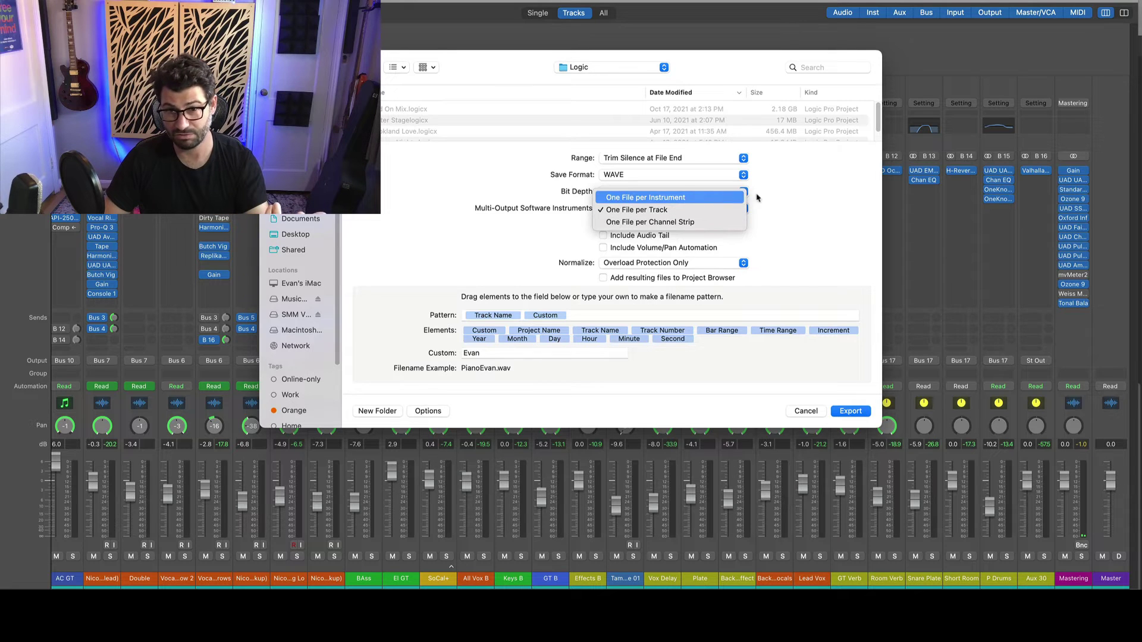
pyautogui.click(779, 191)
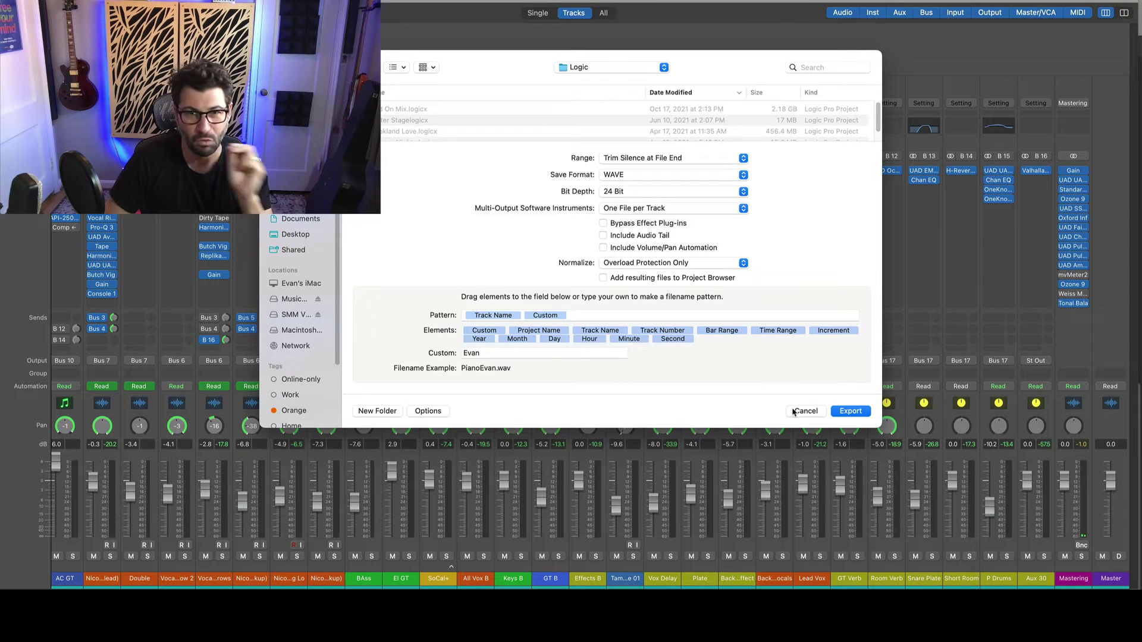
pyautogui.click(796, 411)
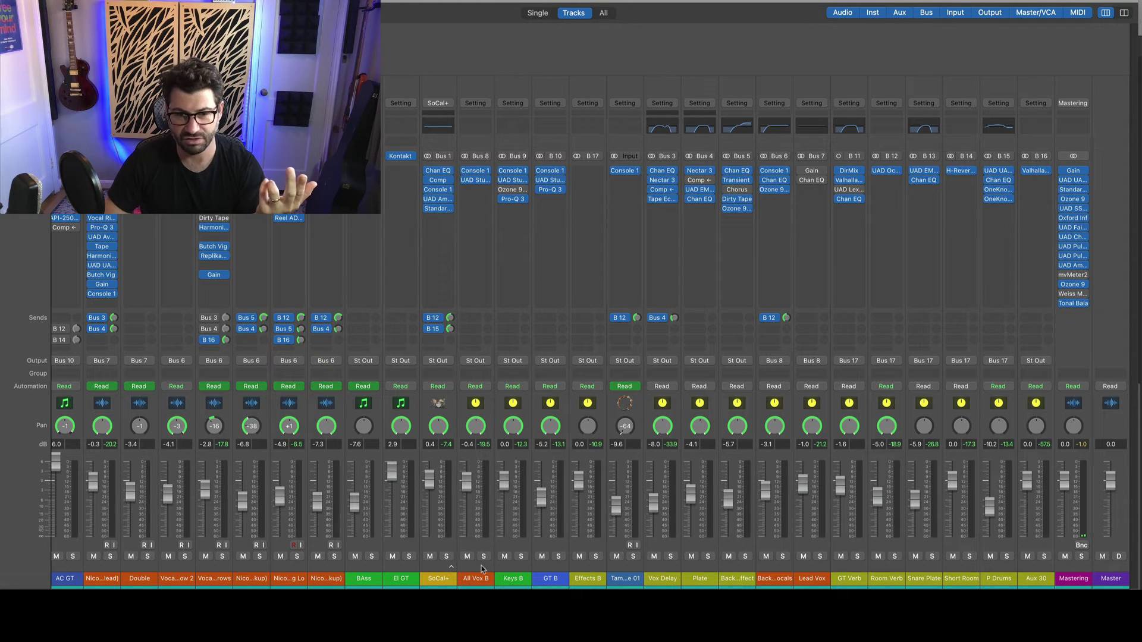
pyautogui.click(450, 567)
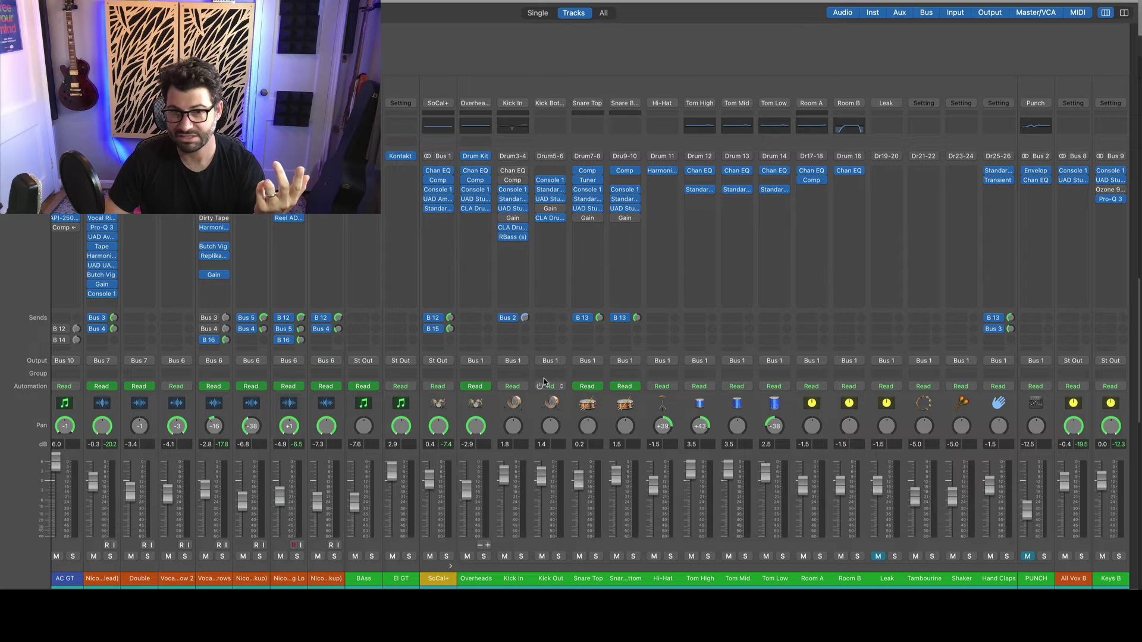
pyautogui.hscroll(4, 595, 303)
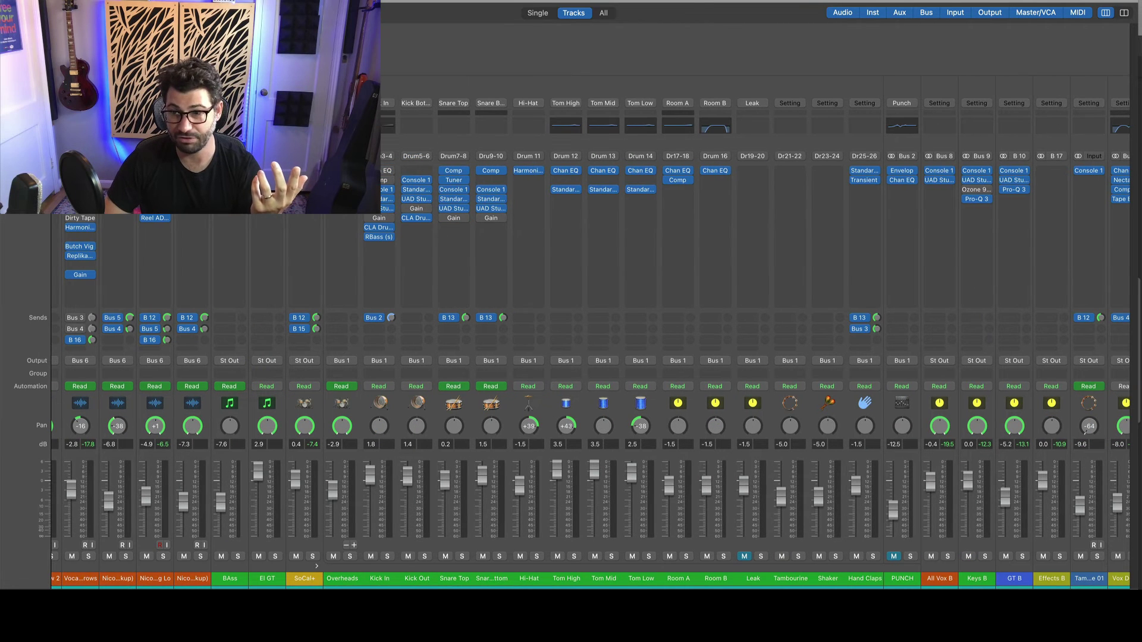
pyautogui.click(313, 568)
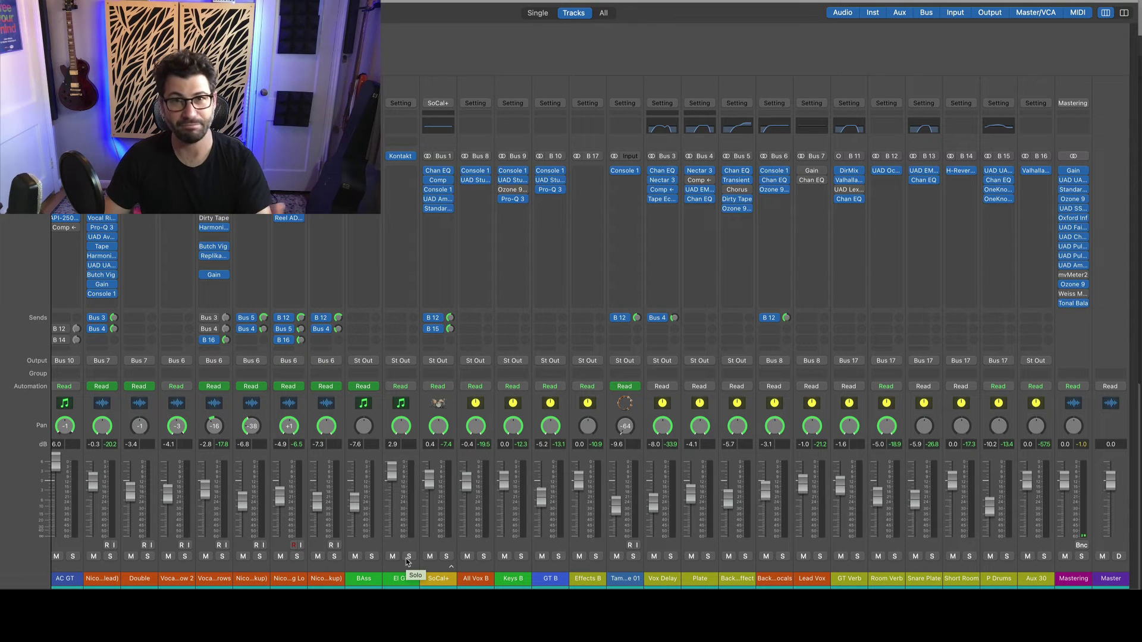
# Turn on Solo on the SoCal+ drum bus channel strip.
pyautogui.click(446, 556)
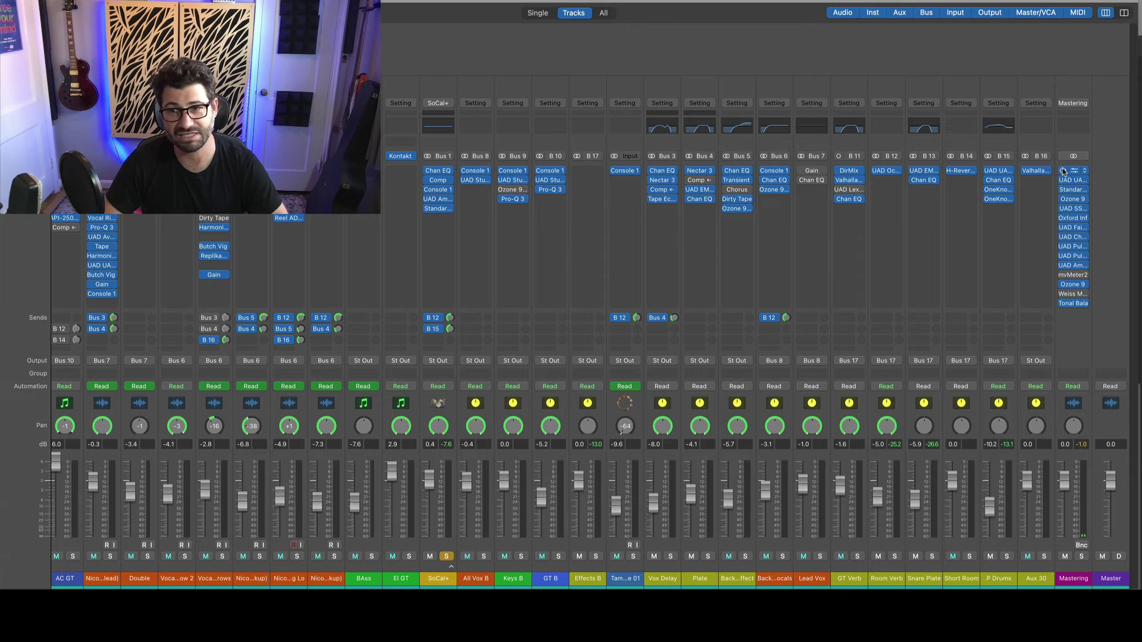
# Bypass all the Mastering channel's plug-in inserts, briefly opening and closing the bounce settings.
pyautogui.moveTo(1063, 171); pyautogui.dragTo(1062, 203)
pyautogui.moveTo(1063, 246); pyautogui.dragTo(1059, 316)
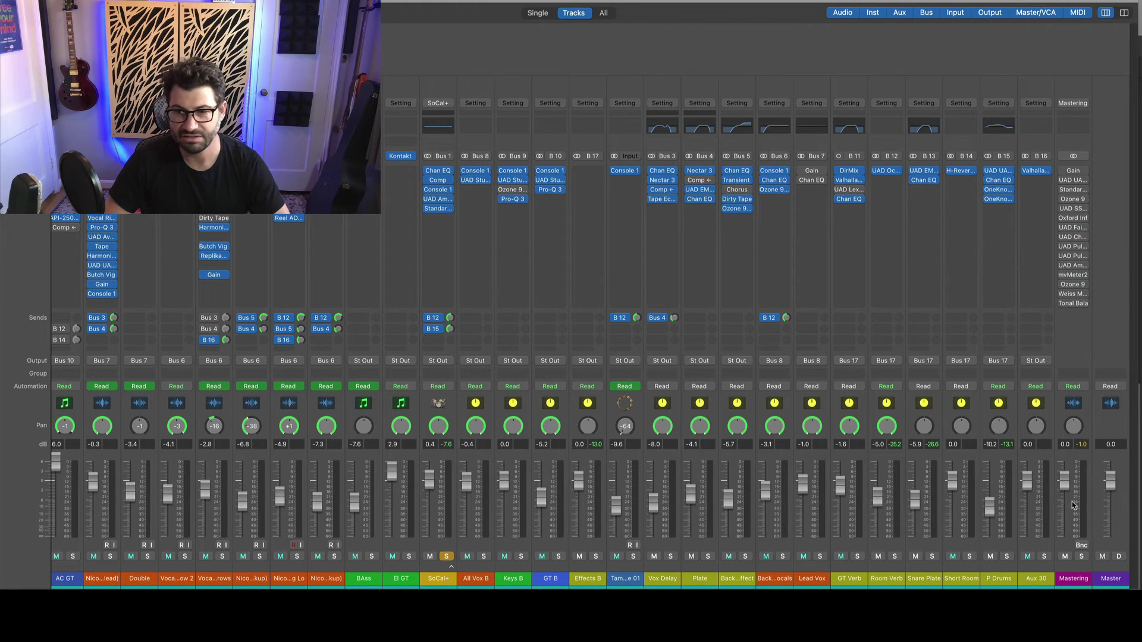
pyautogui.click(1082, 545)
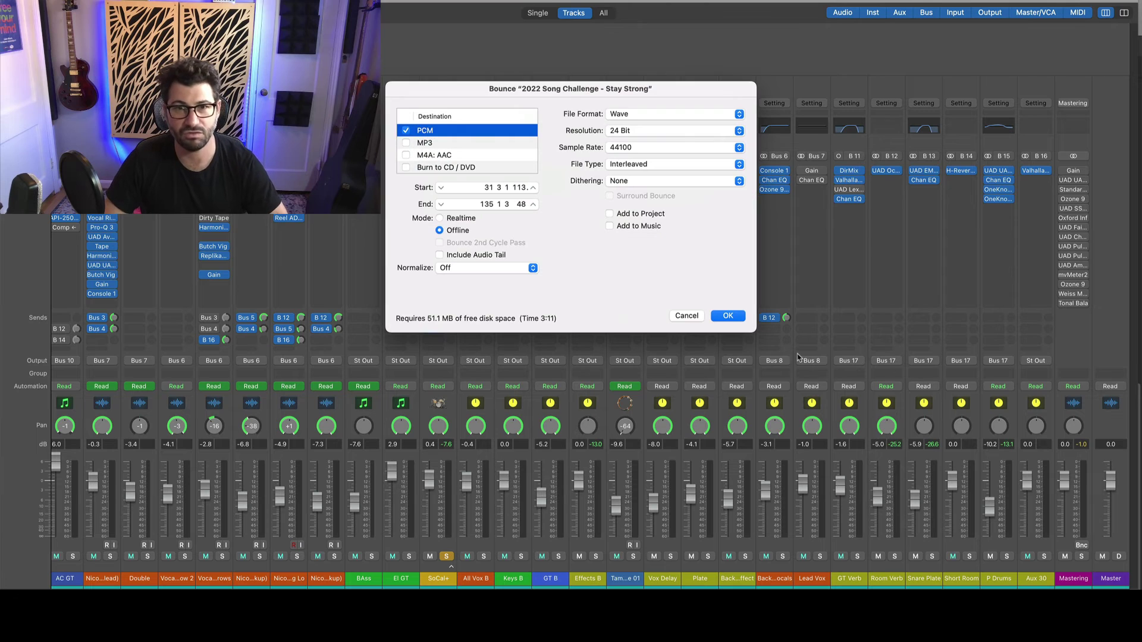
pyautogui.click(687, 315)
# In the Bounce Project or Section dialog, set the sample rate to 48000, then cancel.
pyautogui.click(84, 6)
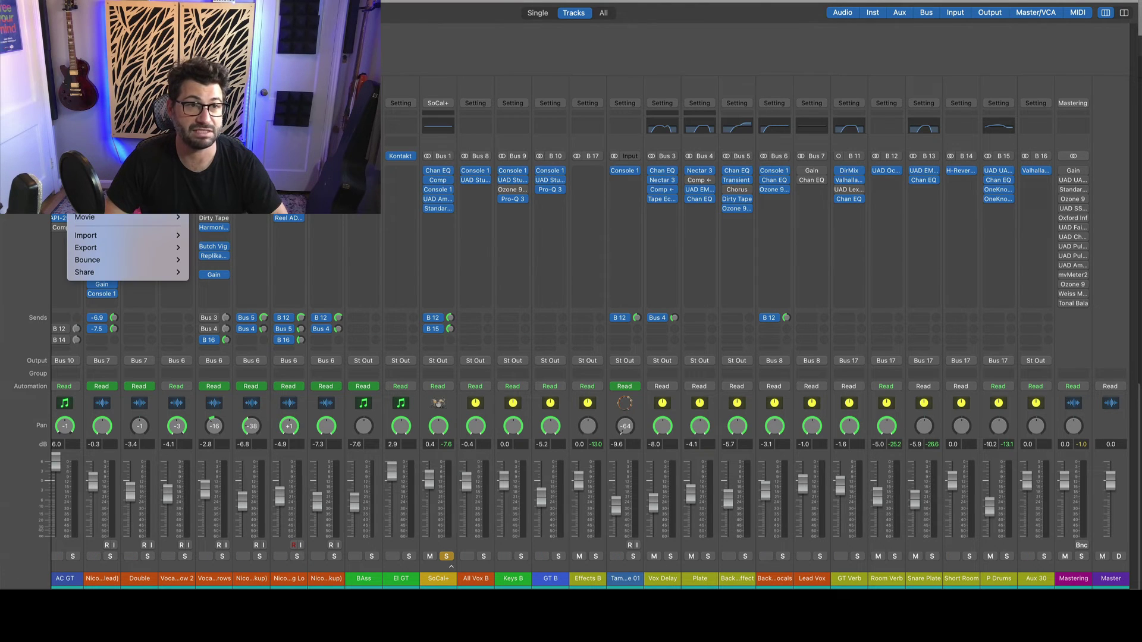
pyautogui.moveTo(118, 258)
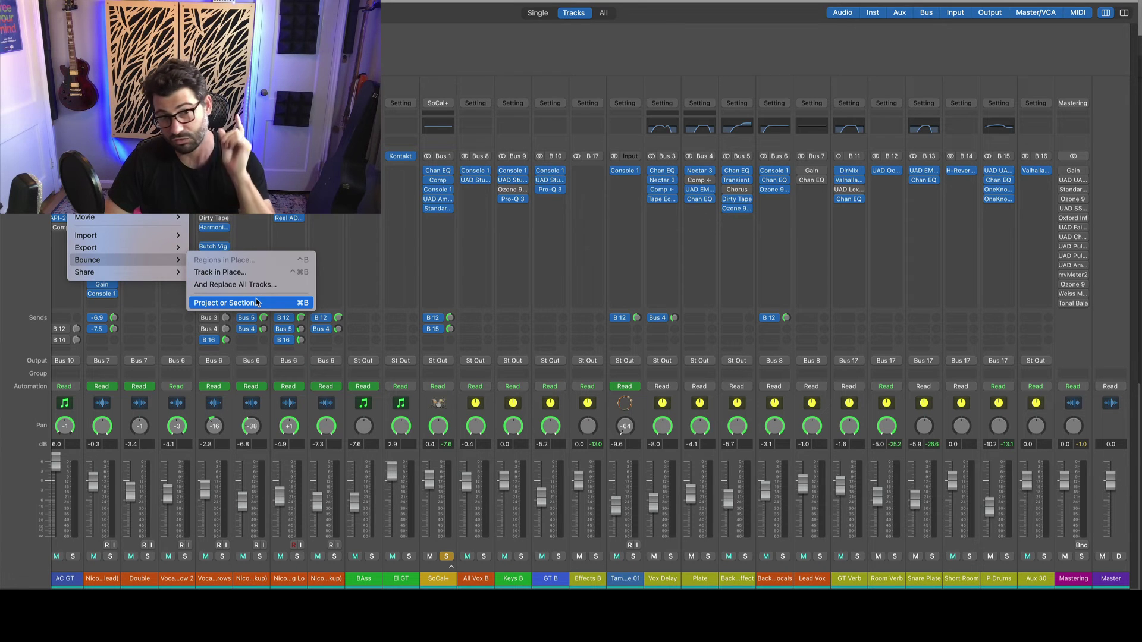
pyautogui.click(256, 303)
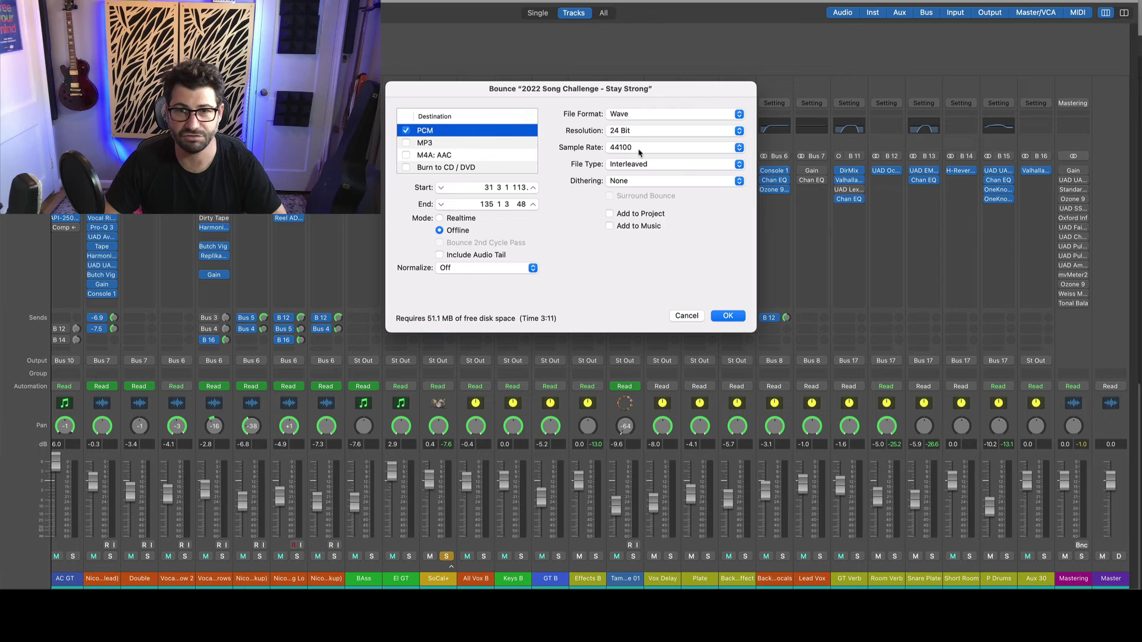
pyautogui.click(640, 153)
pyautogui.click(639, 158)
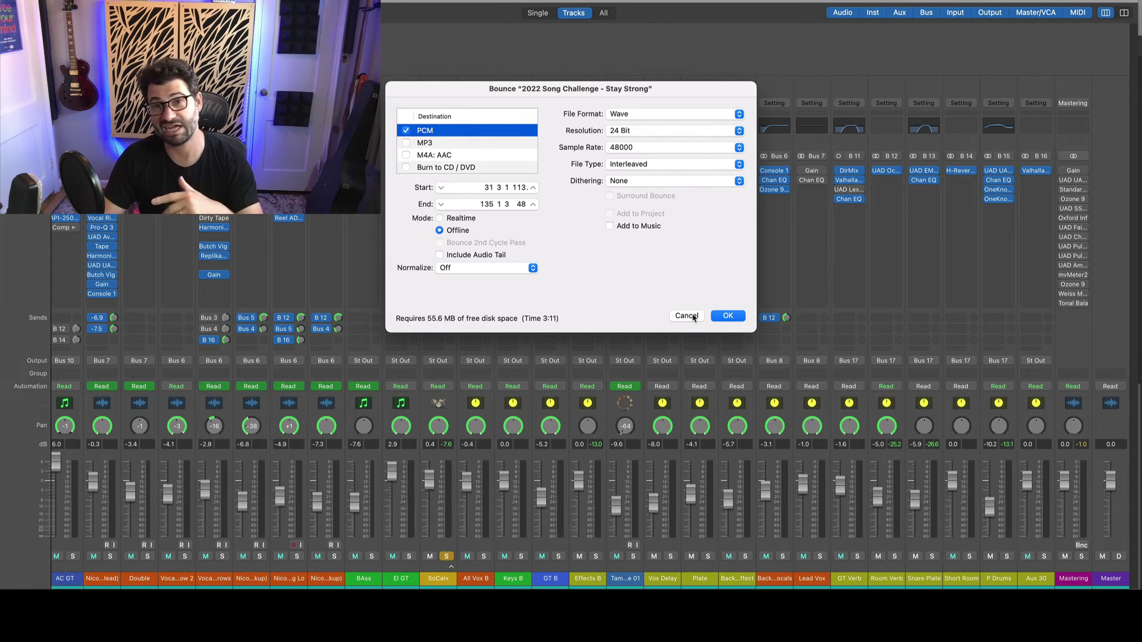
pyautogui.click(686, 316)
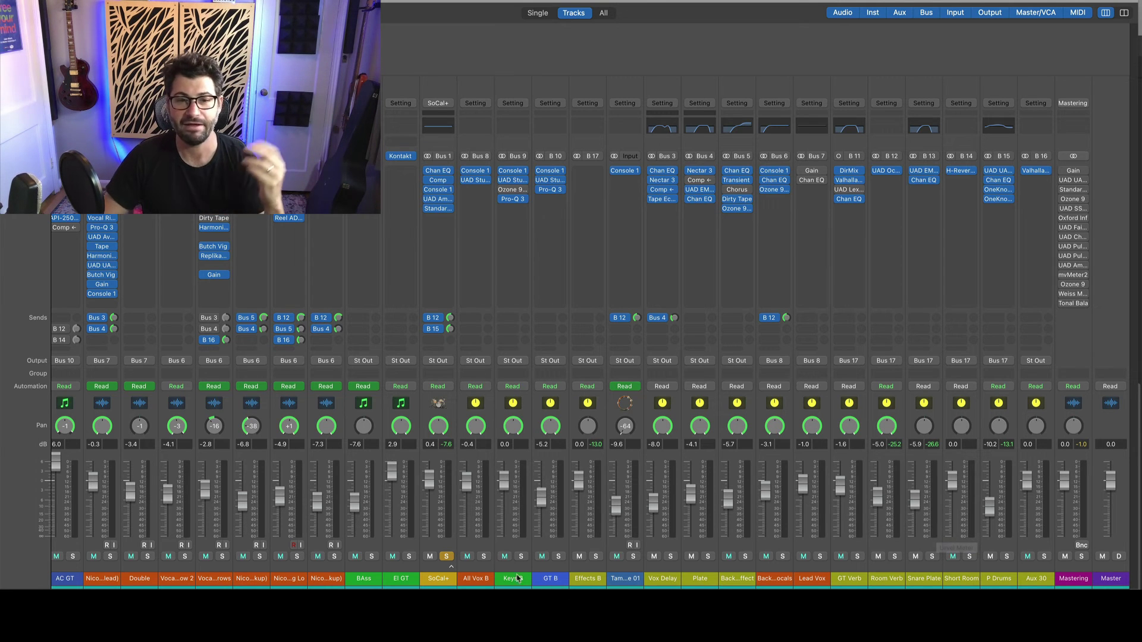
# Unsolo SoCal+, then solo and unsolo All Vox B, Keys B and GT B in turn.
pyautogui.click(446, 556)
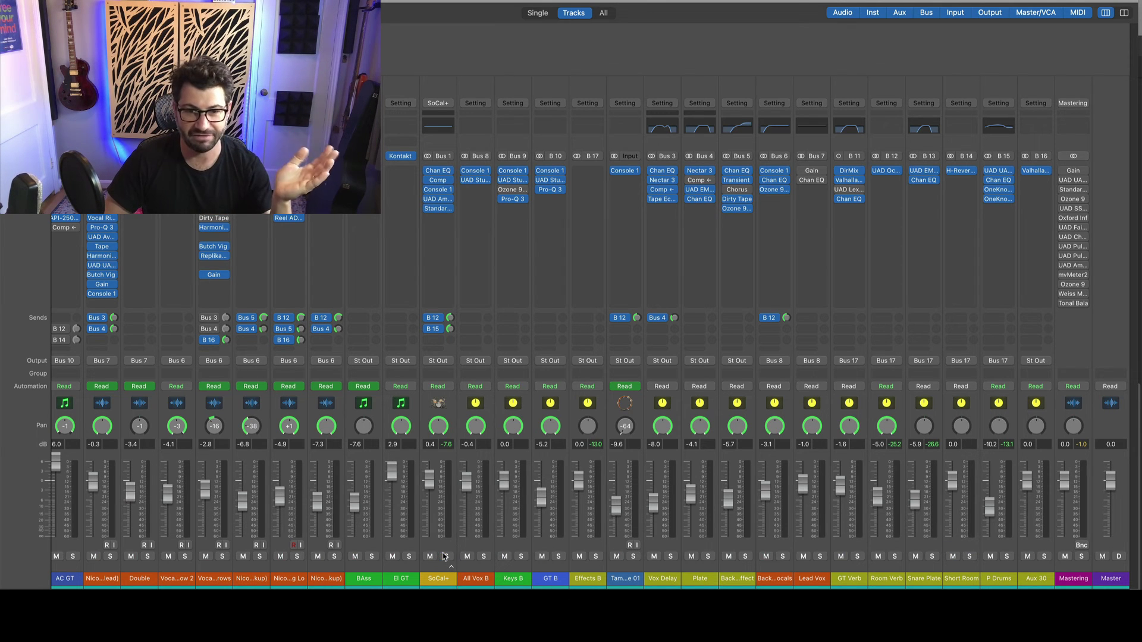
pyautogui.click(485, 557)
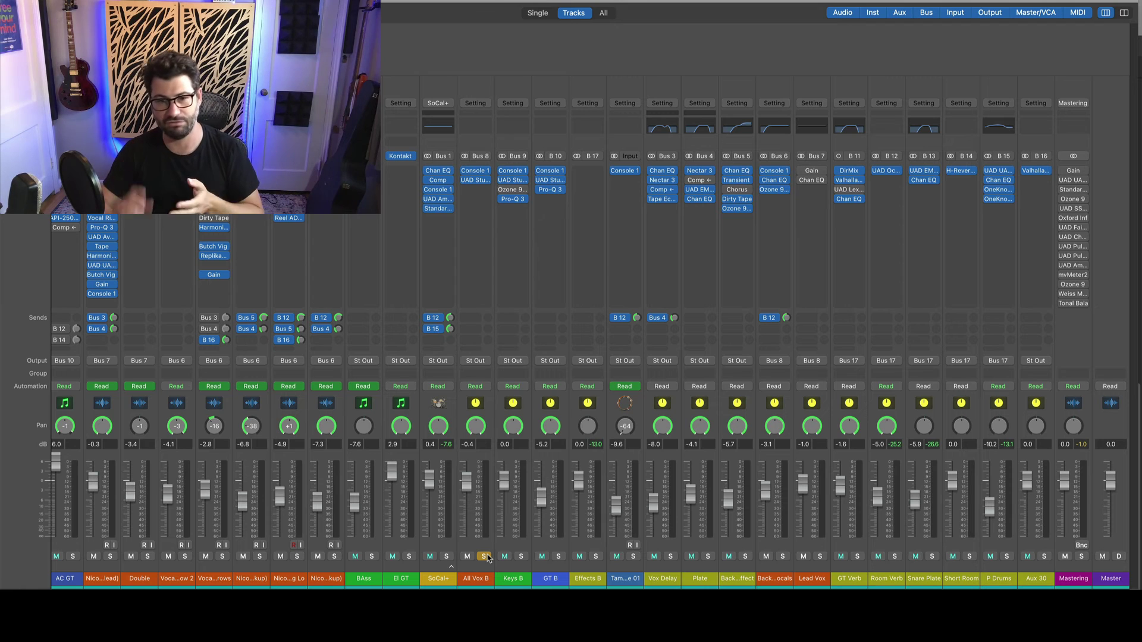
pyautogui.click(485, 556)
pyautogui.click(522, 556)
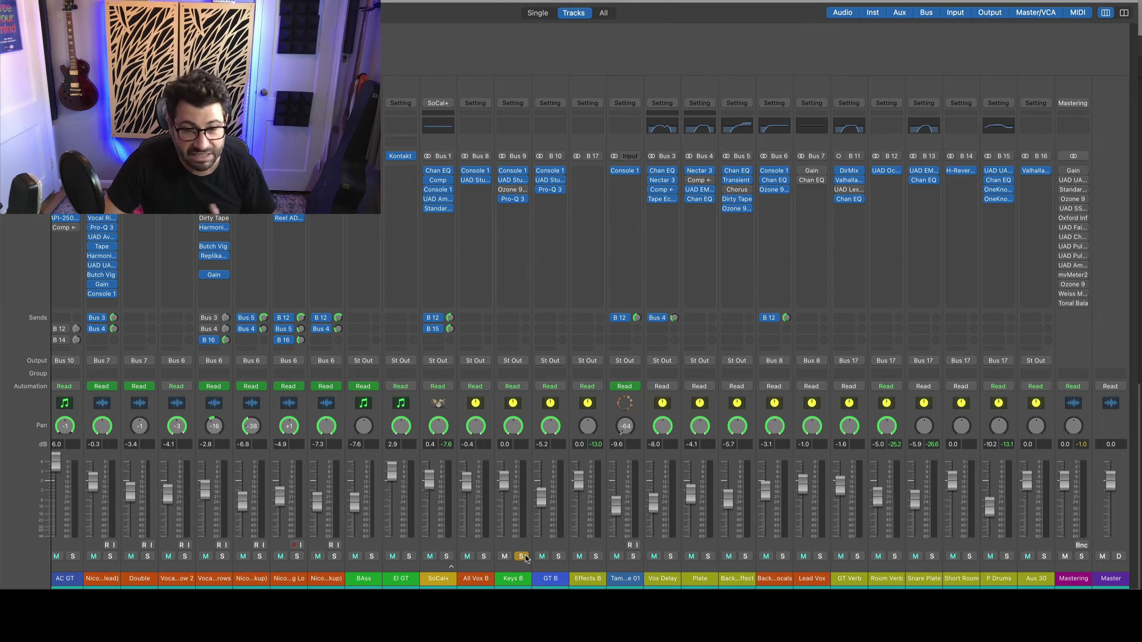
pyautogui.click(522, 557)
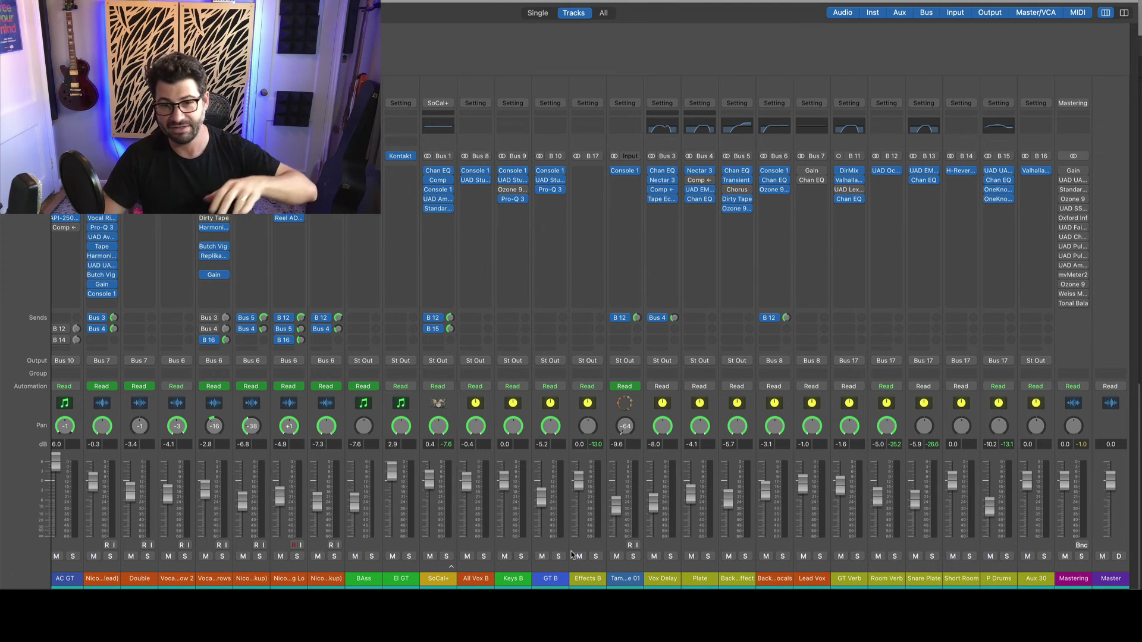
pyautogui.click(558, 557)
pyautogui.click(559, 556)
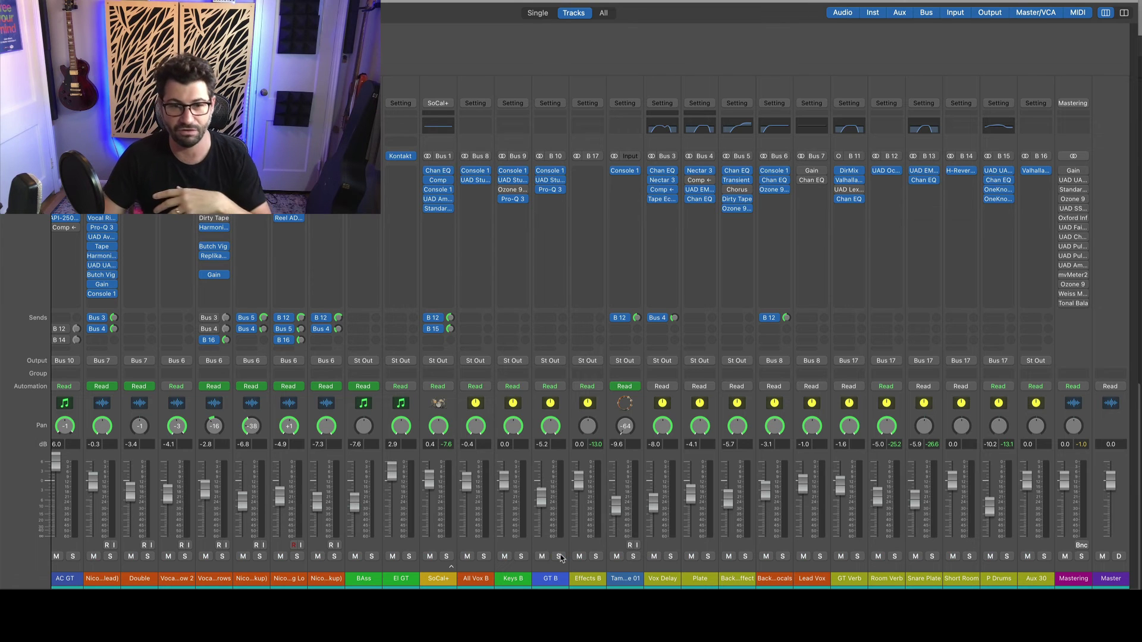